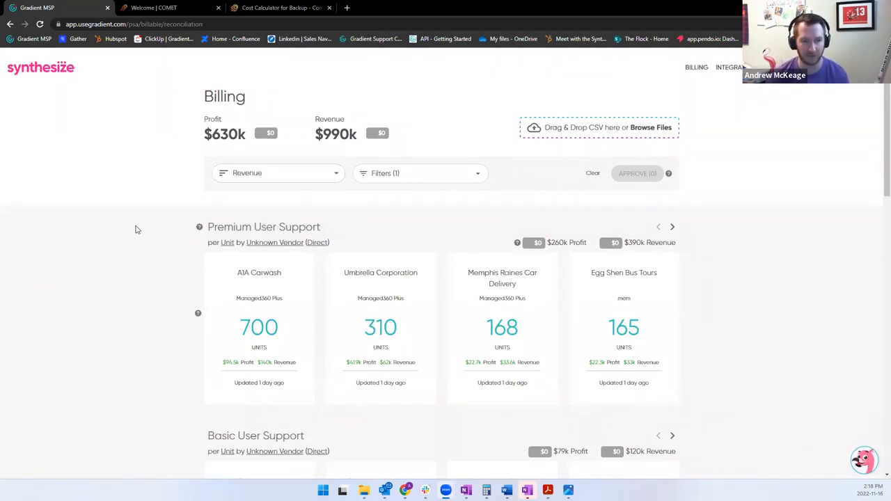
Start connecting the Comet Backup vendor integration with the Alerts & Billing option.
mouse_move(271, 281)
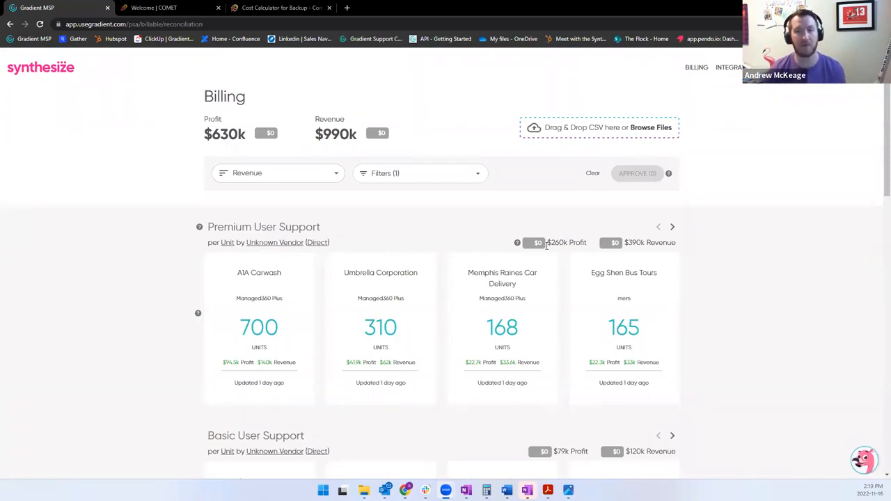
click(733, 81)
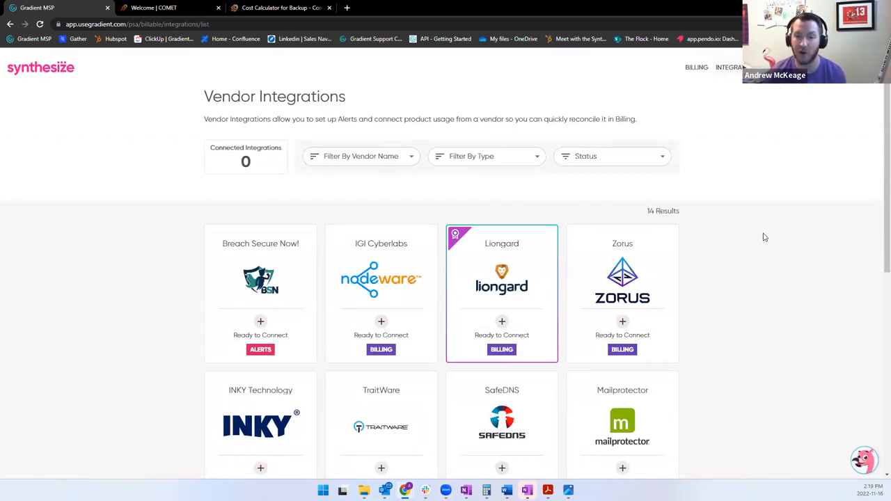
scroll(763, 237, down, 3)
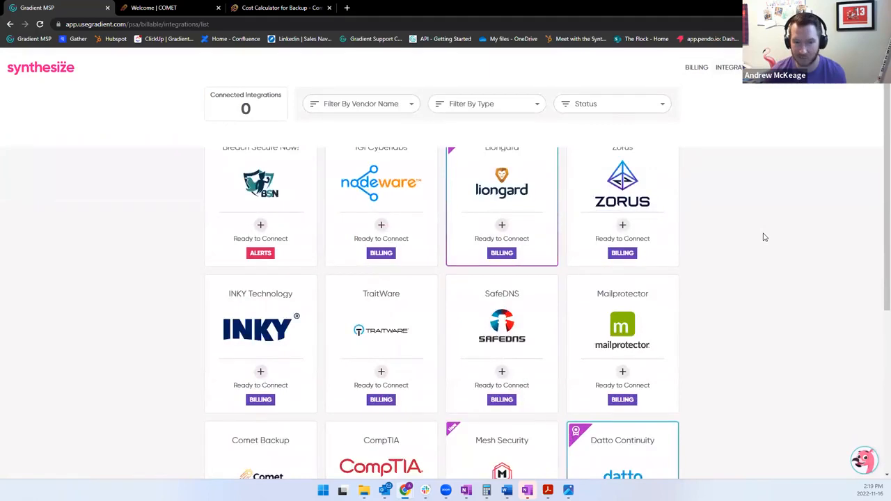
scroll(765, 237, down, 1)
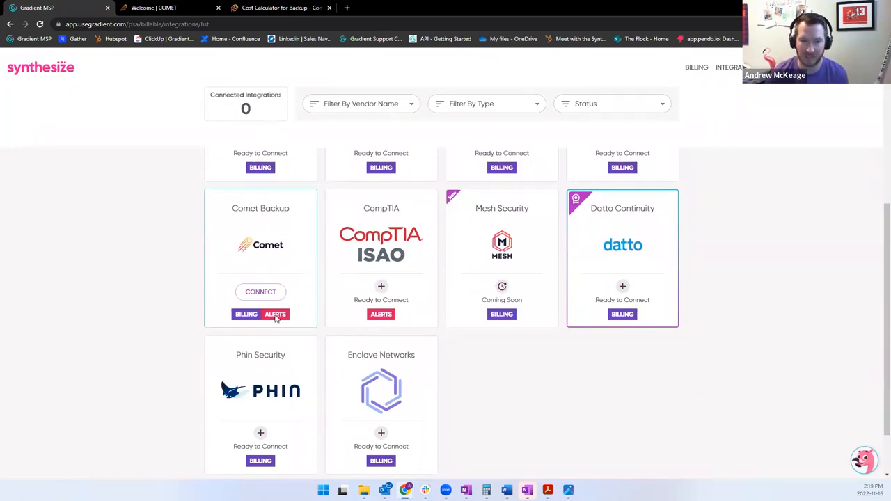
click(262, 297)
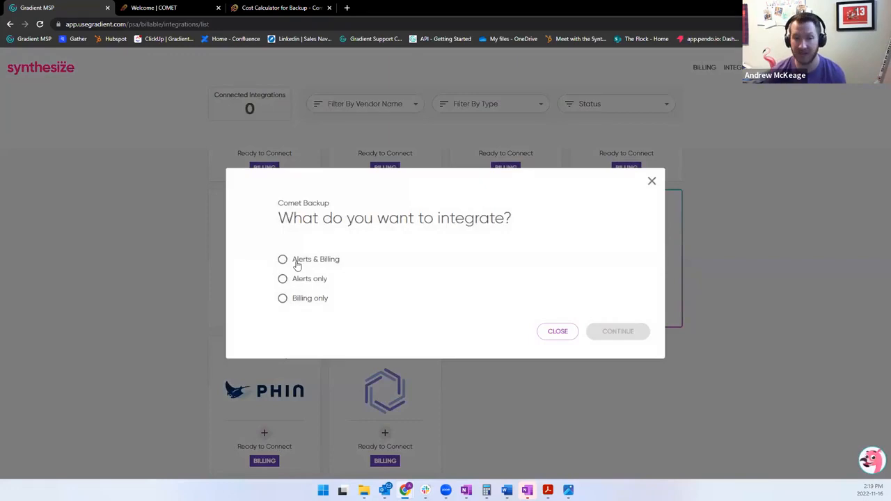
click(295, 262)
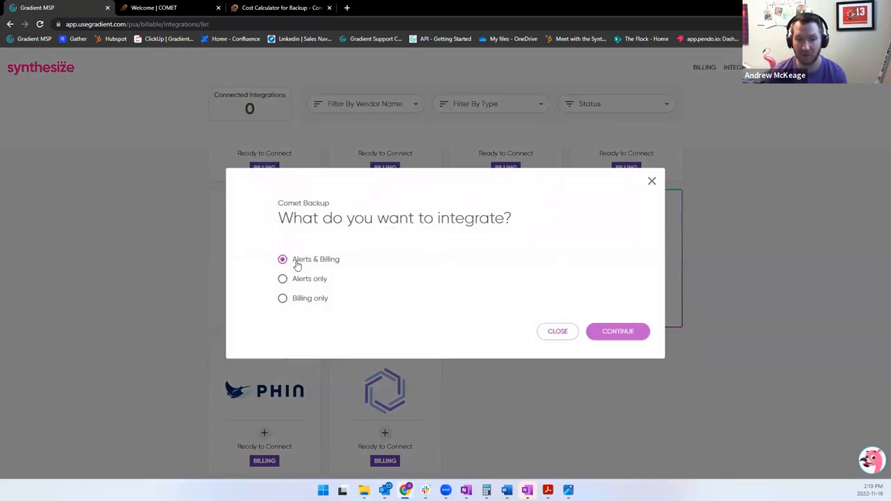
click(618, 332)
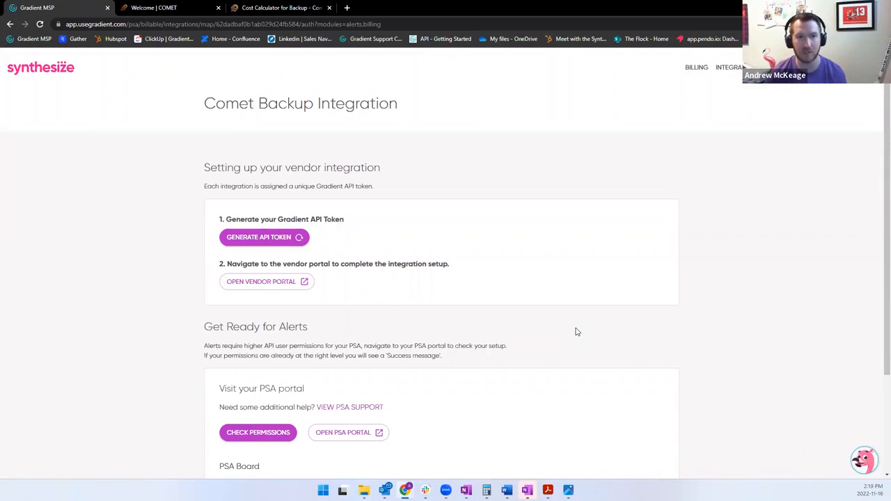
Generate the Gradient API token for the Comet Backup integration and copy it.
scroll(469, 343, down, 1)
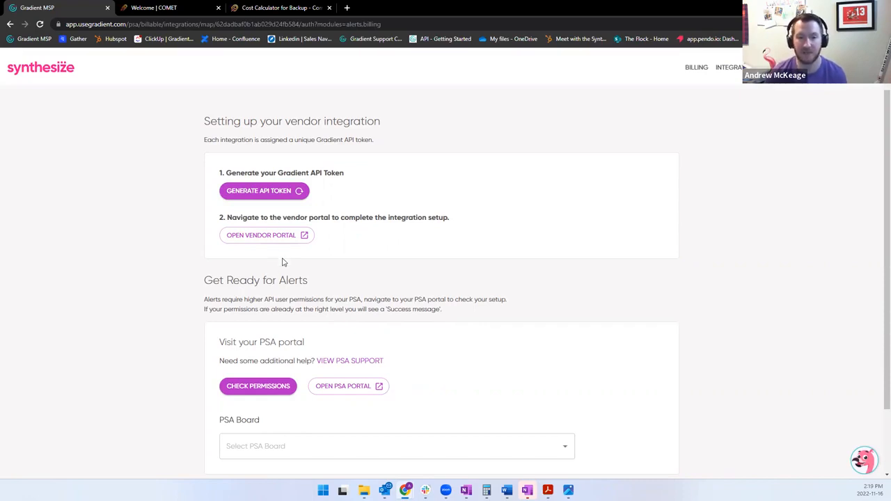
click(280, 201)
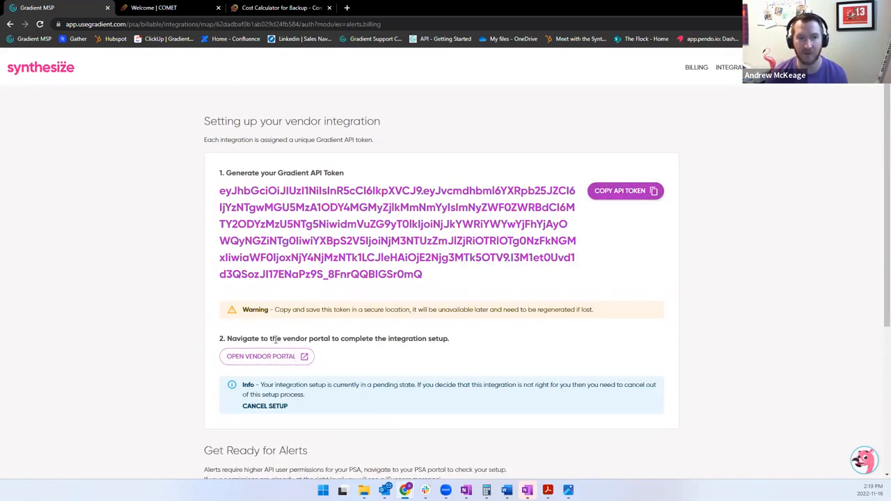
Switch to the Comet server and log in with the admin username and password, dismissing the password manager's auto-fill prompt.
click(165, 8)
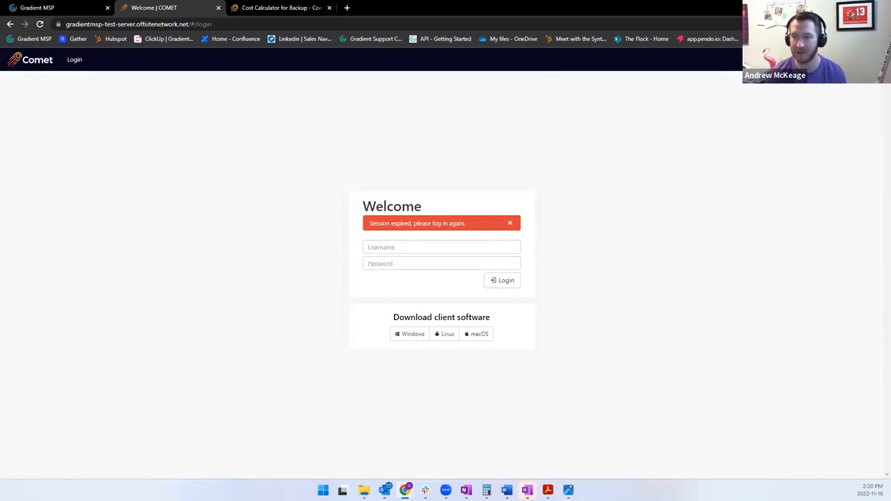
click(787, 94)
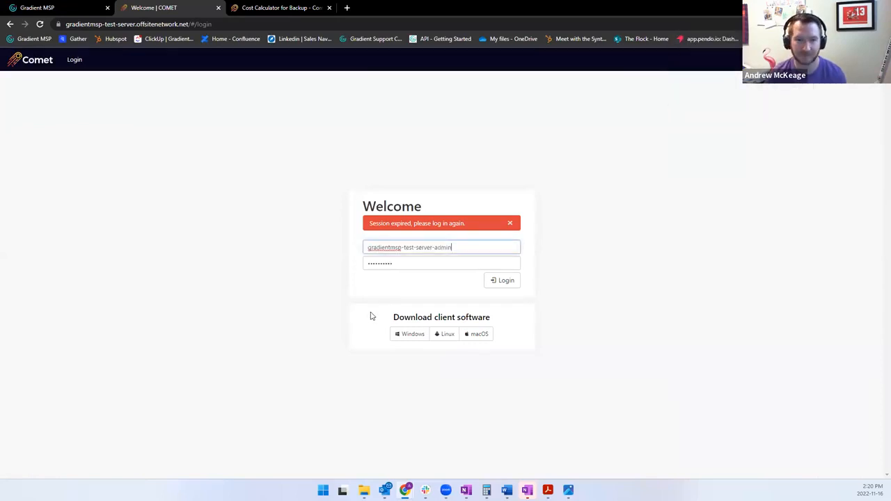
click(486, 283)
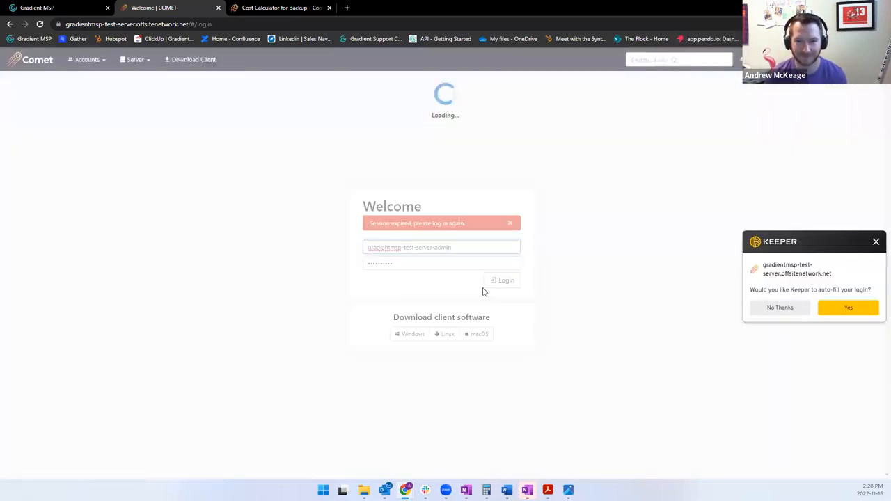
click(876, 242)
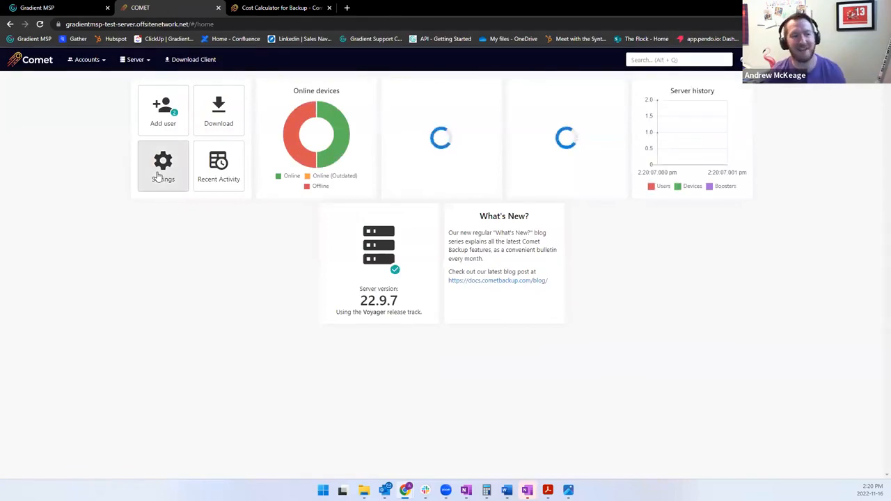
Delete the existing Gradient MSP entry from the PSA services in the server's integration settings.
click(158, 178)
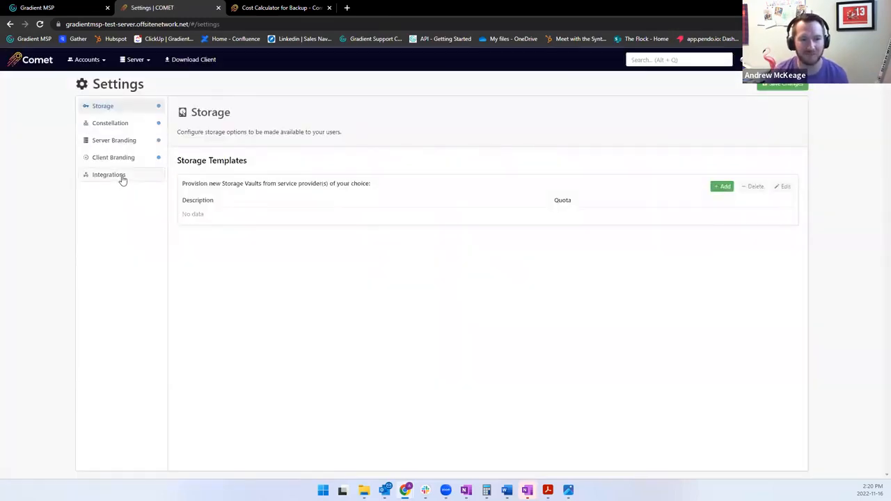
click(121, 178)
click(301, 309)
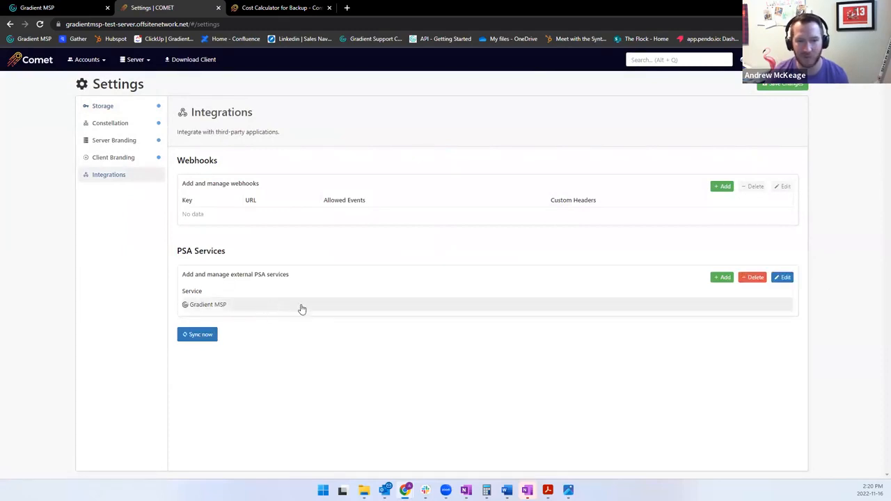
click(752, 277)
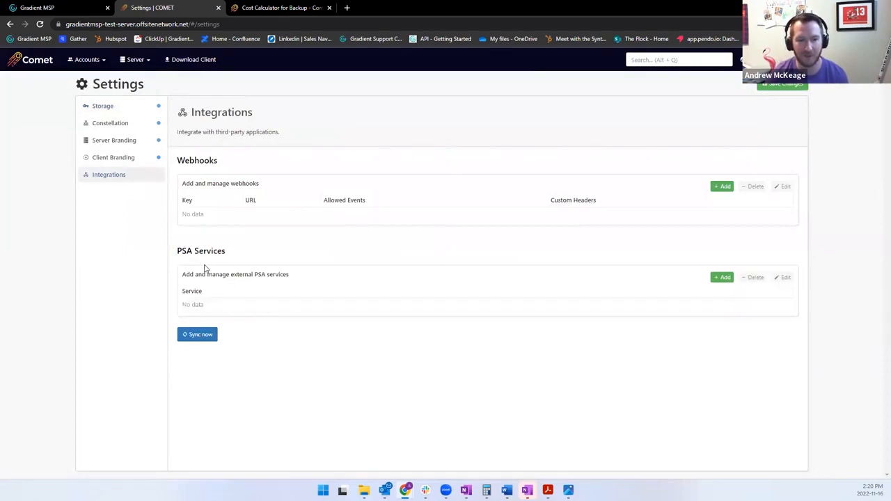
Add a Gradient MSP PSA connection with the API token pasted as its partner key, and save the server settings.
click(722, 277)
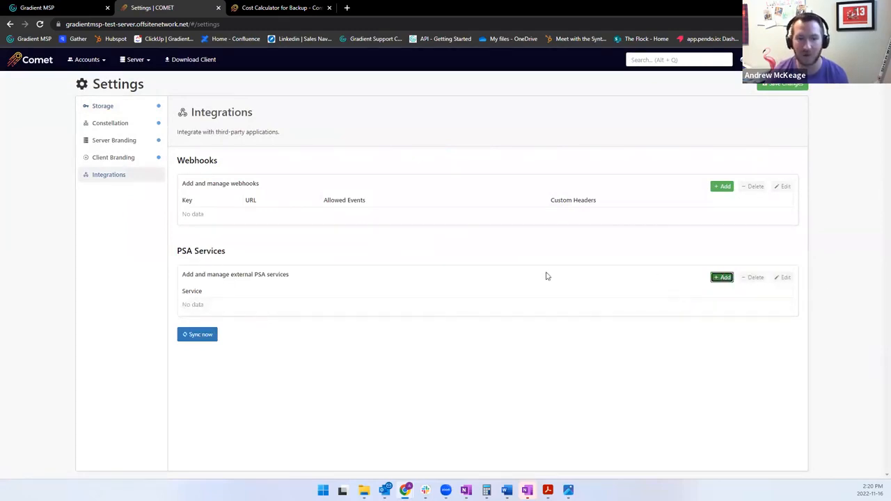
click(491, 273)
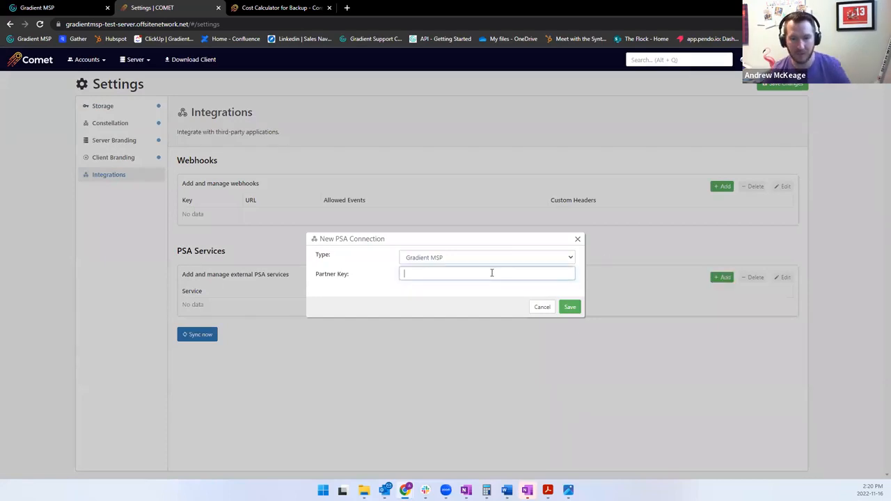
key(ctrl+v)
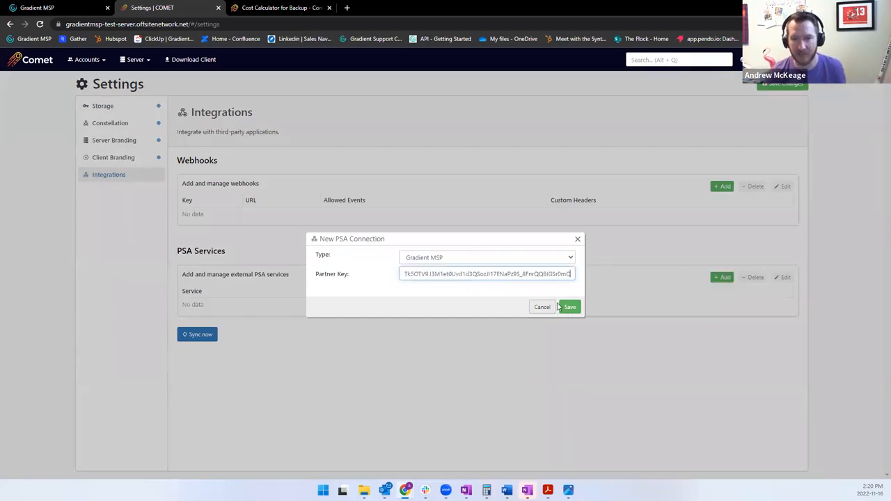
click(564, 308)
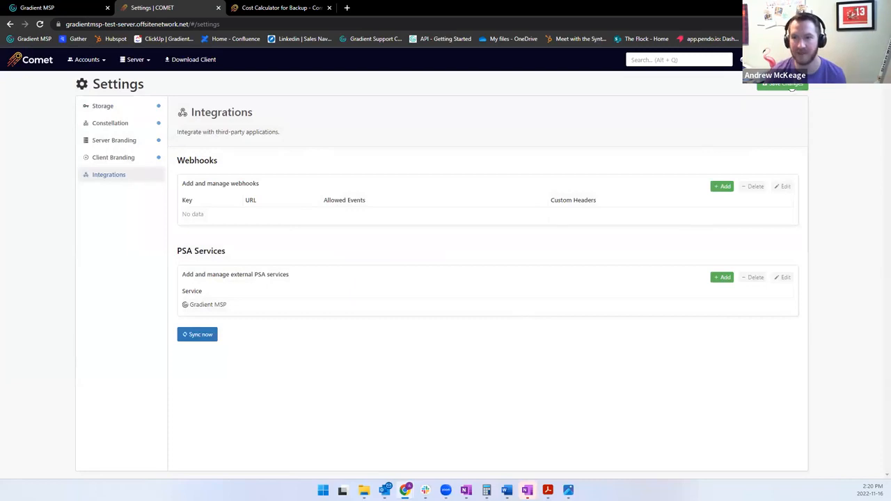
click(786, 85)
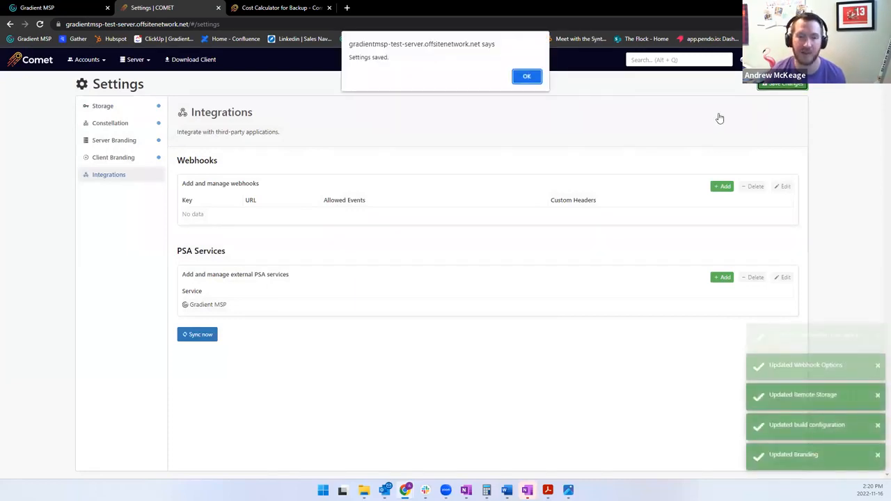
click(527, 76)
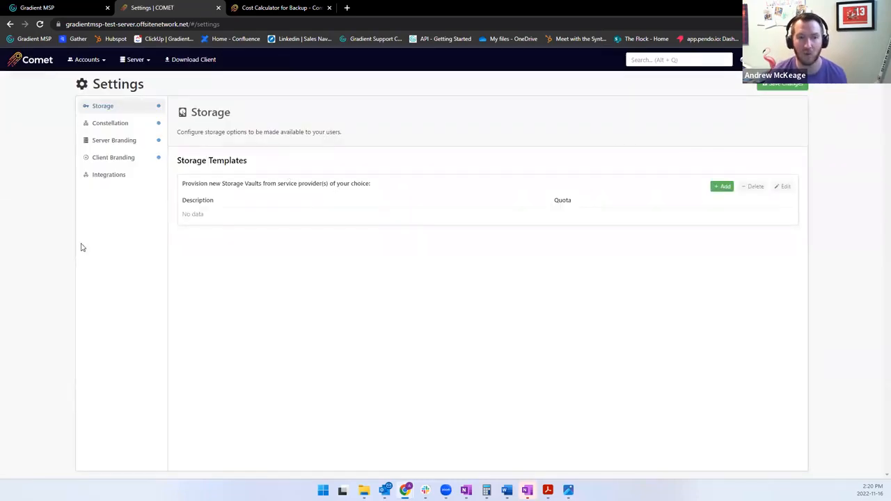
Start an immediate sync of the PSA services from the integration settings.
click(110, 174)
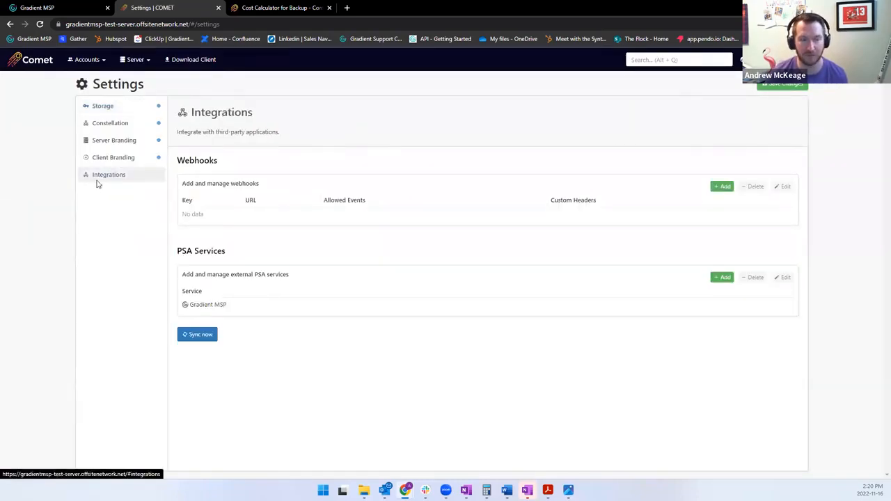
click(209, 336)
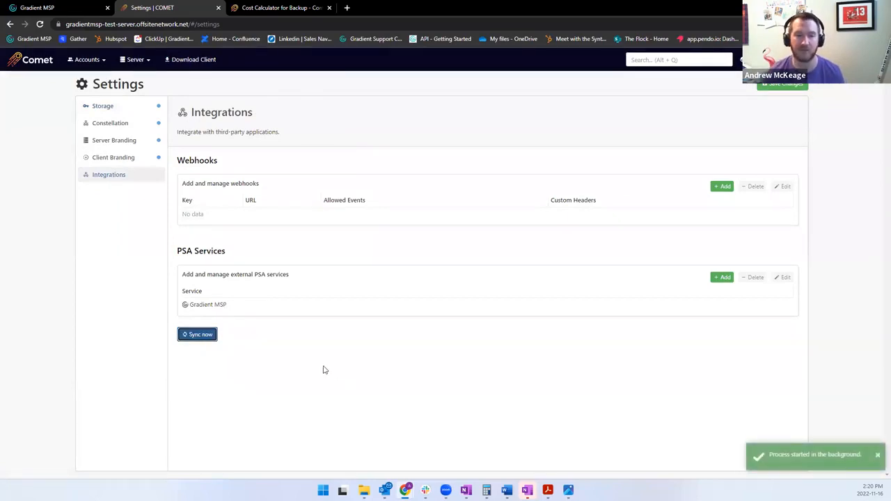
Return to the Gradient MSP integration setup and check the PSA permissions required for alerts.
click(57, 7)
scroll(428, 338, down, 3)
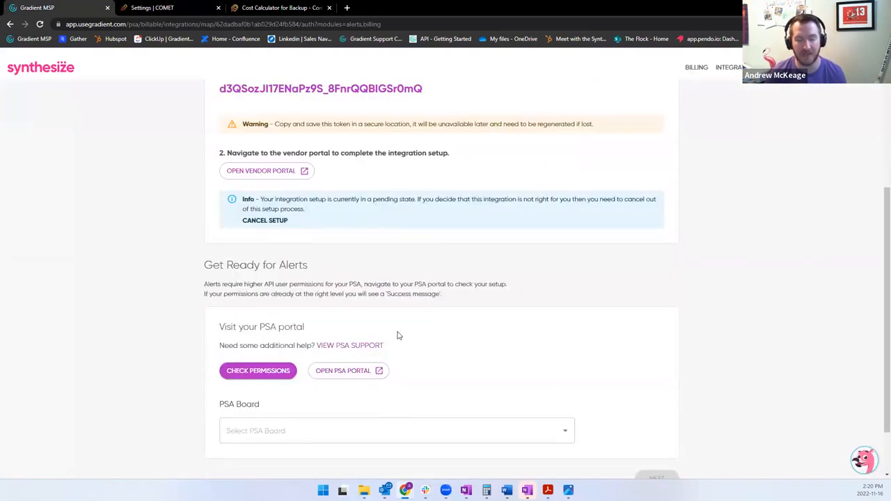
click(259, 374)
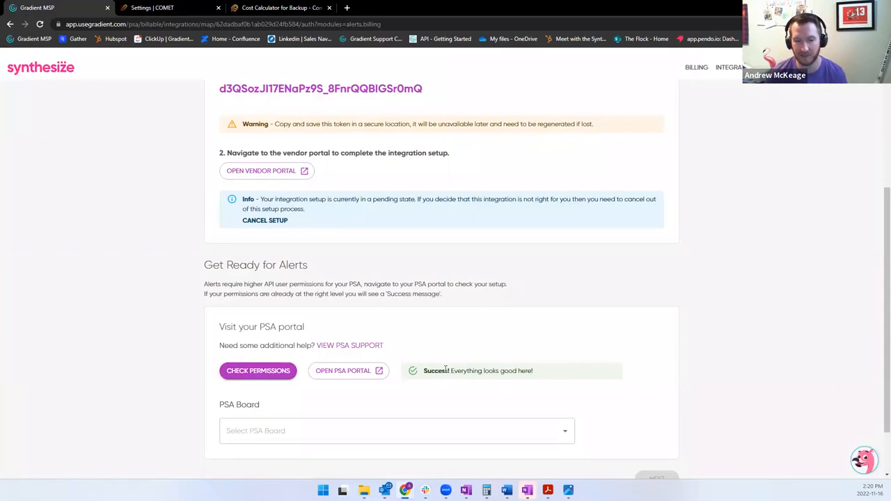
Set the PSA board to Level One Support and continue to account mapping.
scroll(411, 372, down, 1)
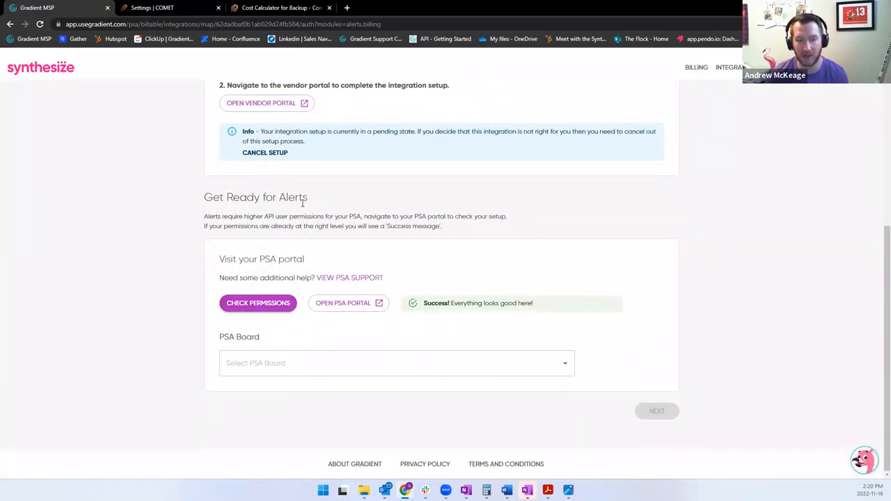
click(315, 369)
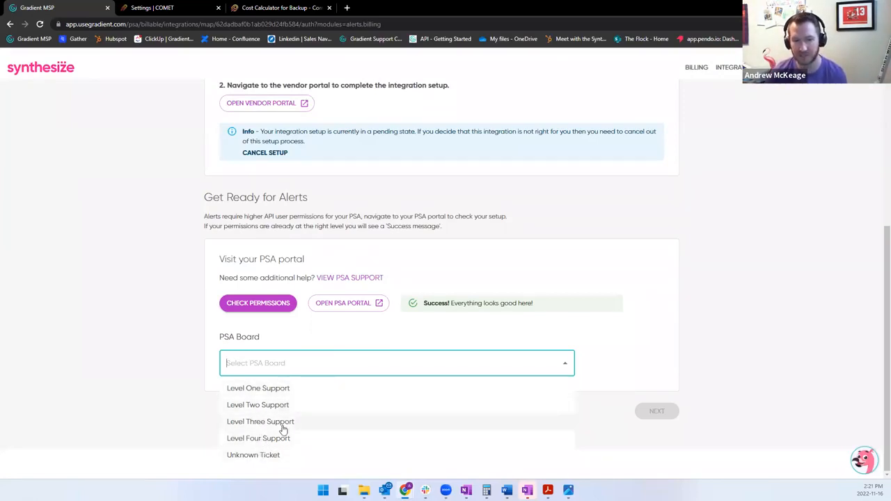
click(281, 394)
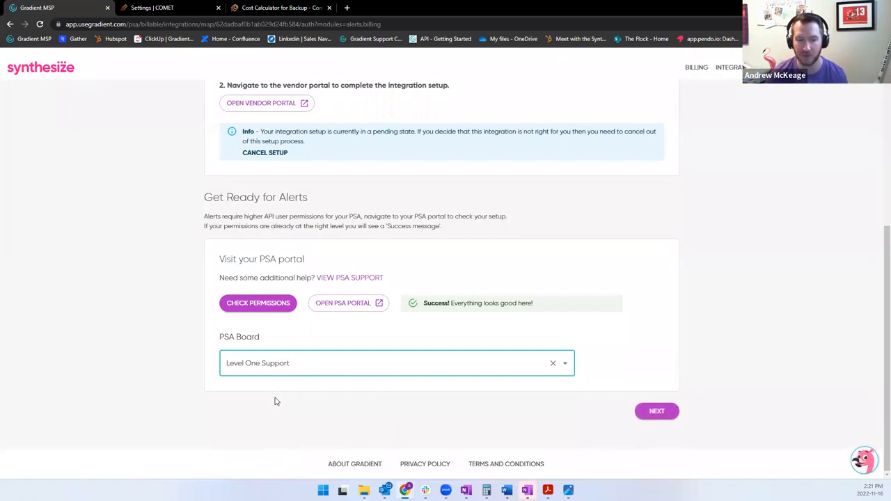
click(658, 411)
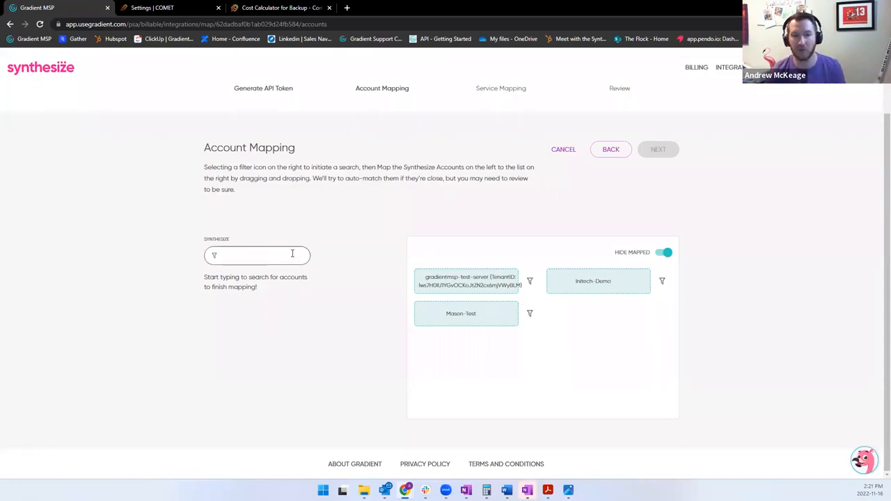
Find accounts matching "a1a", map A1A Car Wash to Mason-Test, and continue to service mapping.
click(262, 258)
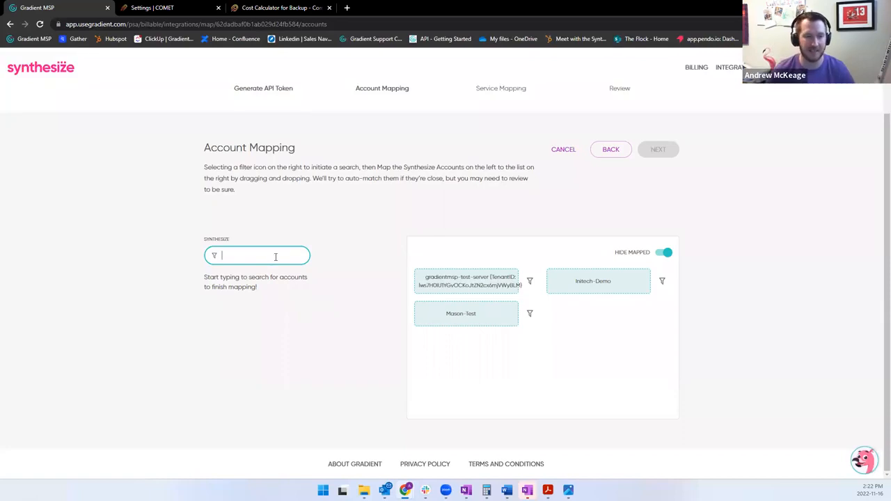
text(a1a)
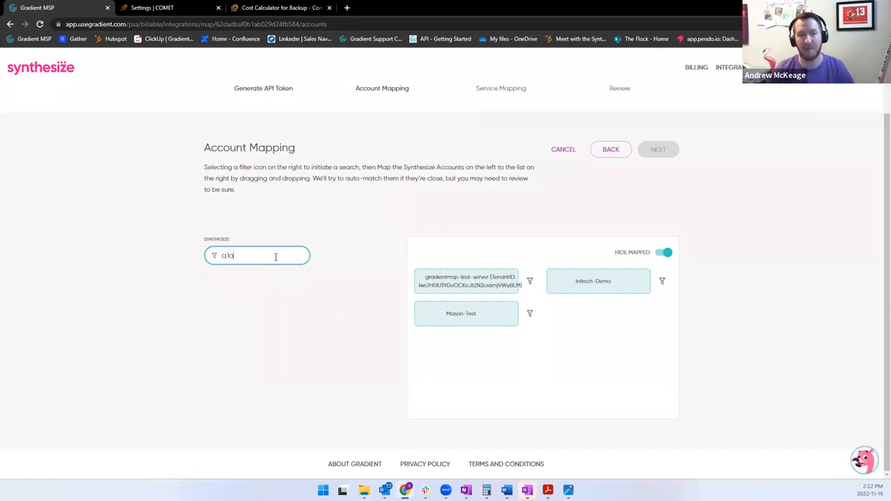
drag(265, 283, 485, 318)
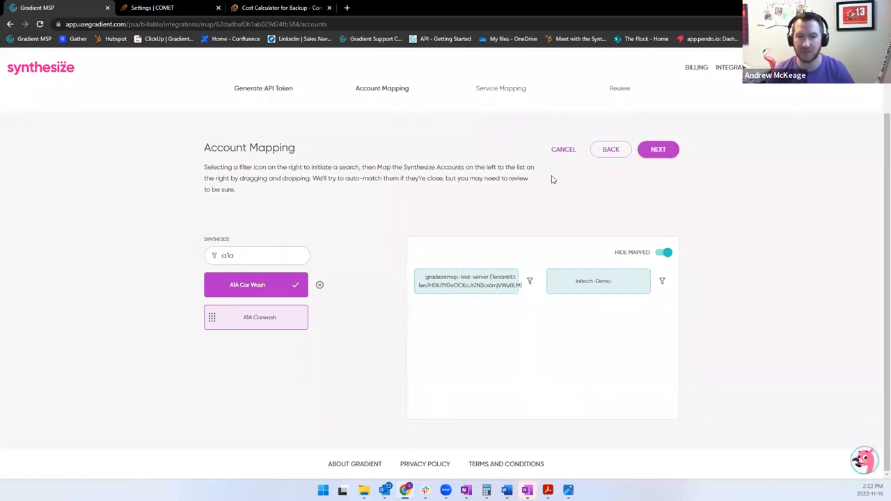
click(655, 151)
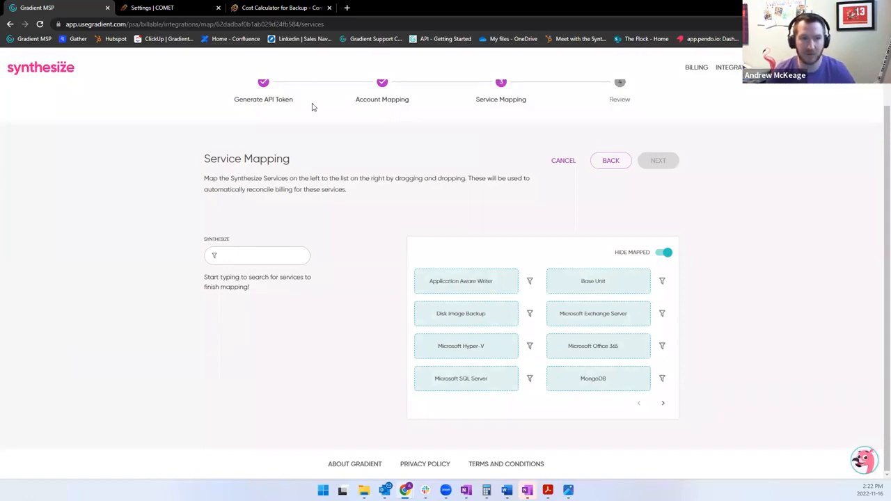
Switch to Comet's backup cost calculator page to review the base charge and booster prices.
click(282, 7)
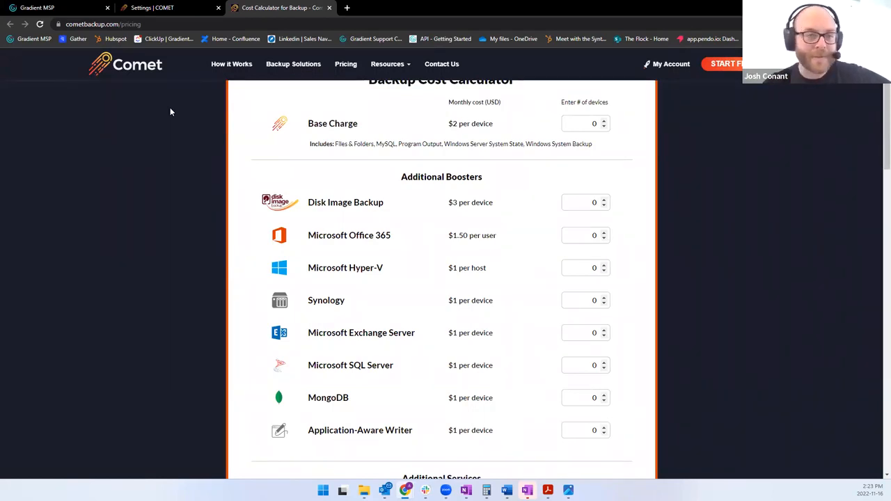
Review the base charge, additional booster and additional service prices in the backup cost calculator.
scroll(210, 154, up, 2)
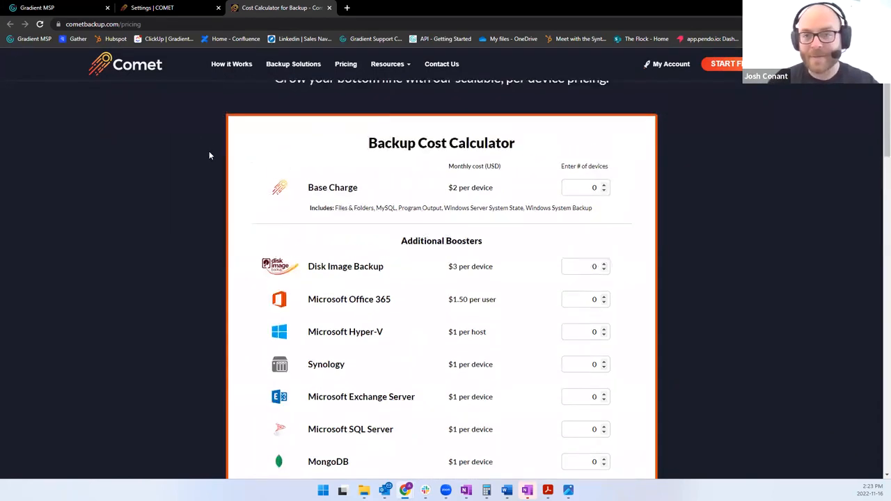
scroll(209, 154, down, 1)
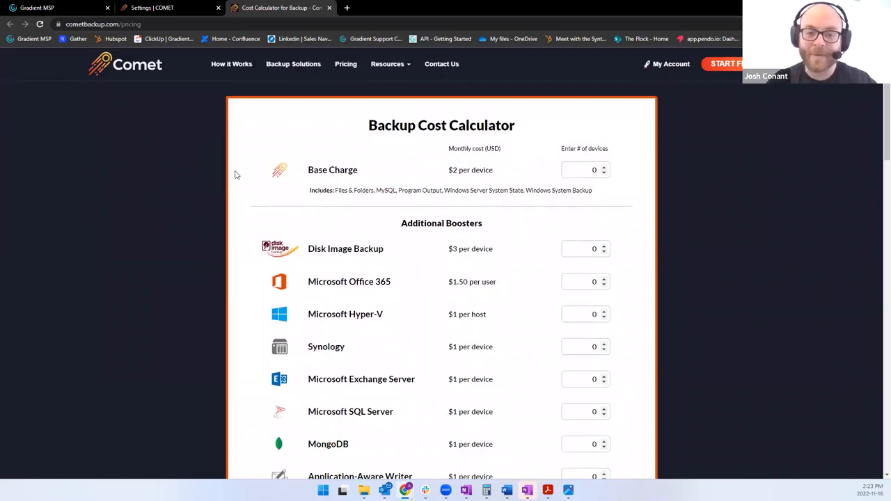
scroll(234, 174, down, 2)
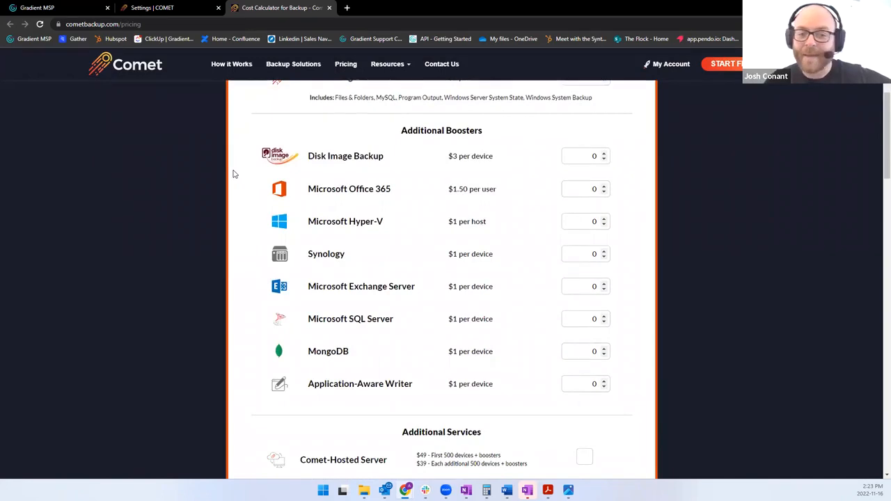
scroll(234, 174, down, 1)
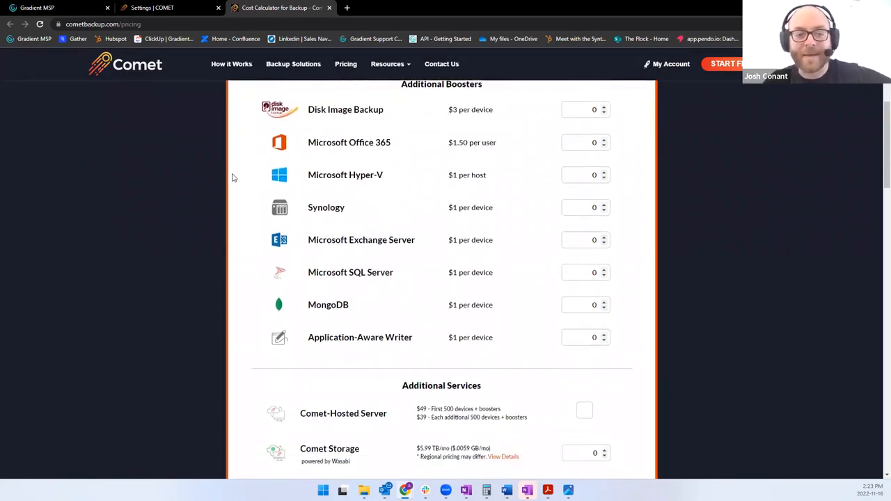
Return to service mapping in Gradient MSP, search services for "back", map Cloud Backup for Servers to Base Unit, and clear the search.
click(68, 7)
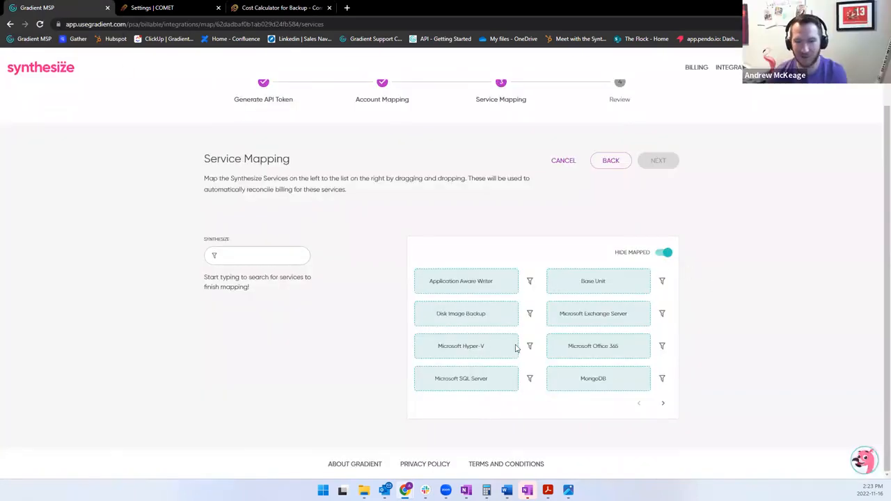
click(234, 258)
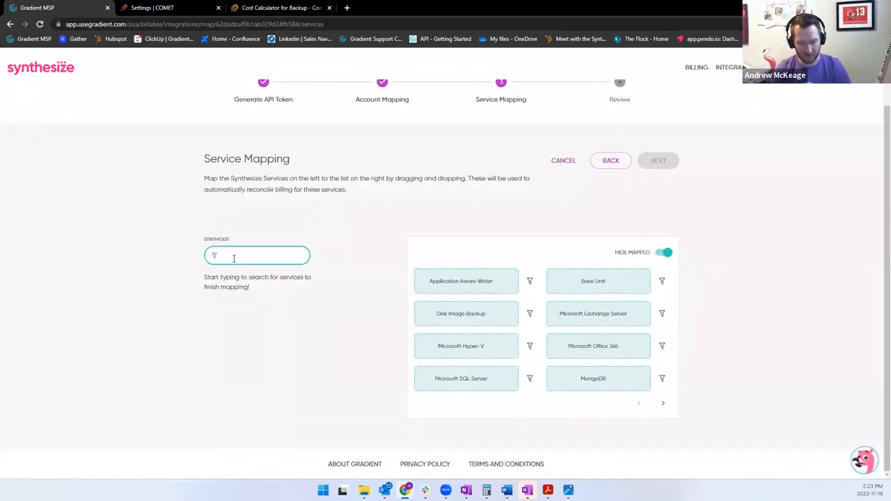
text(back)
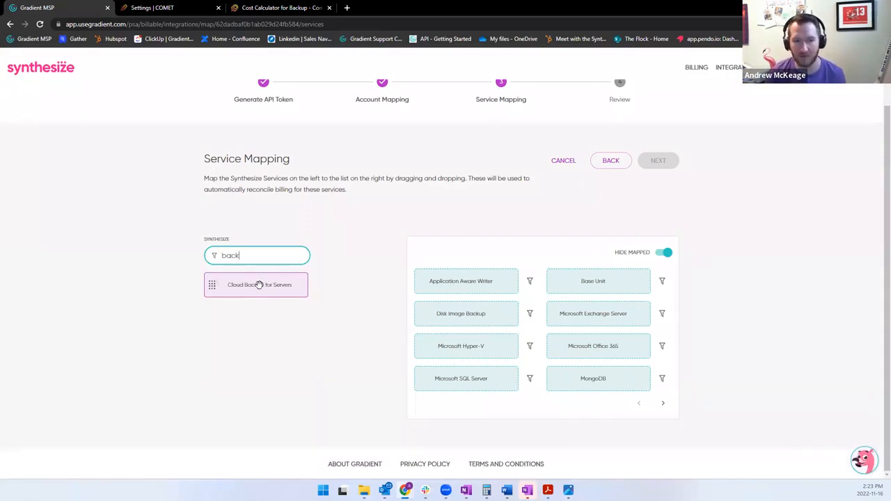
drag(259, 285, 594, 282)
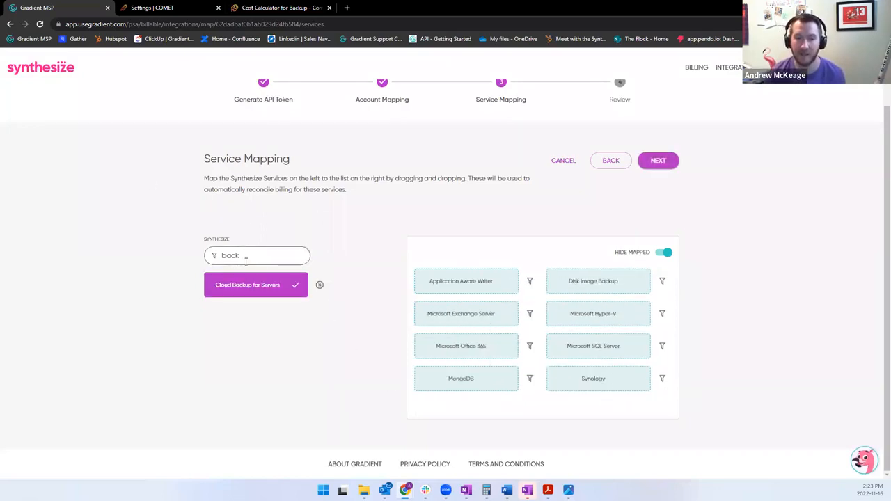
drag(240, 256, 175, 253)
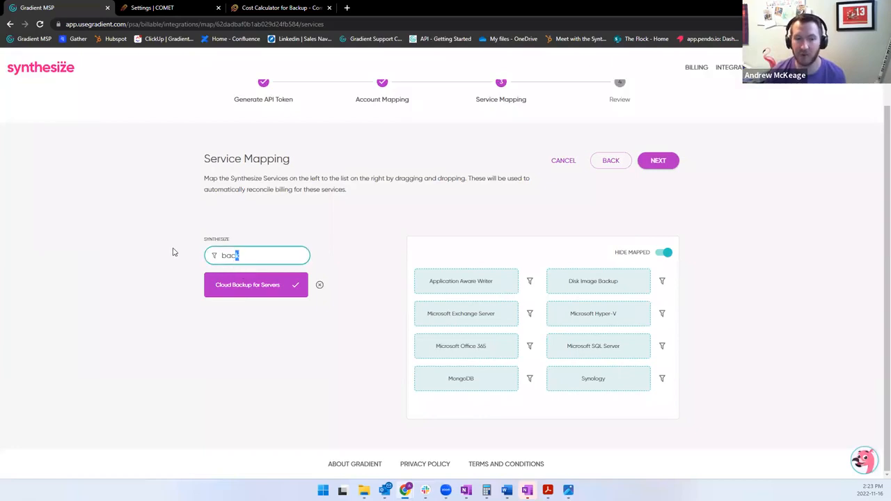
key(BackSpace)
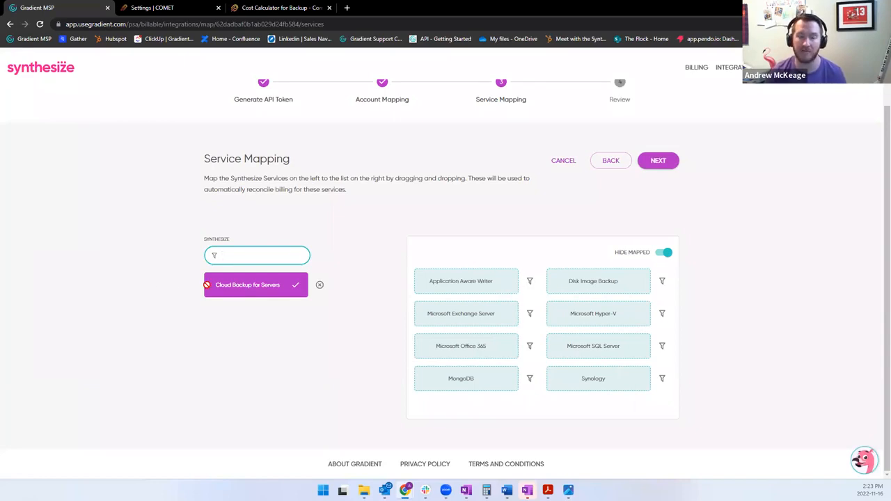
Continue to the mapping review and finish the Comet Backup integration setup.
click(658, 161)
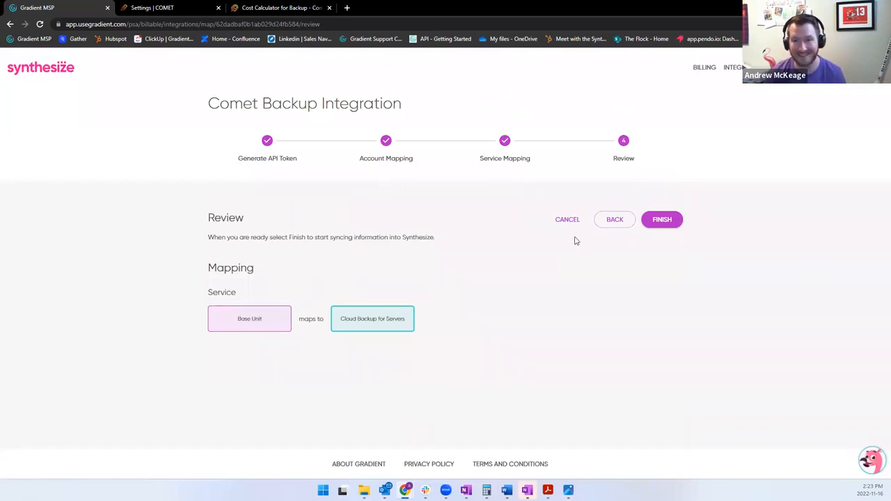
click(663, 221)
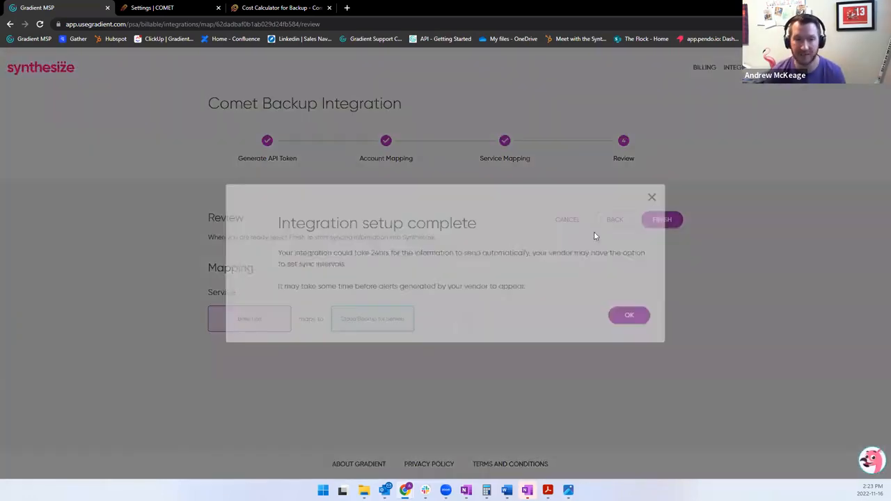
click(631, 315)
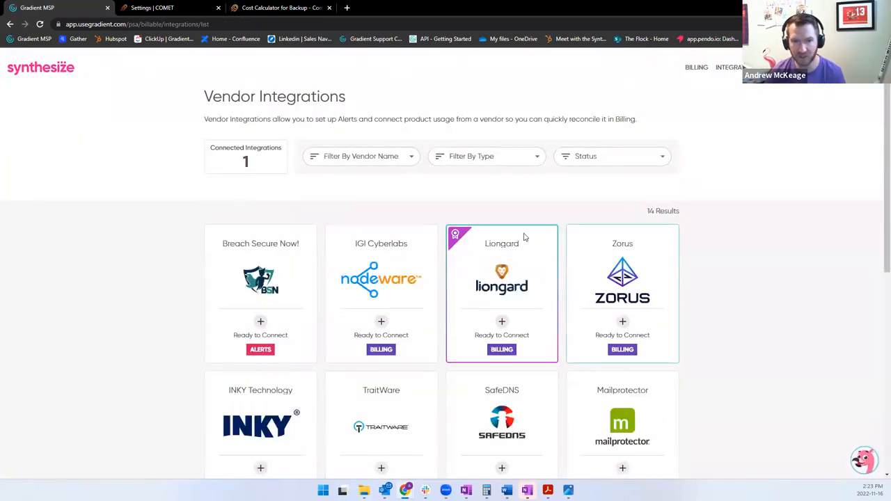
Open the Billing page in Synthesize and start a PSA services sync from Comet's integration settings.
click(696, 66)
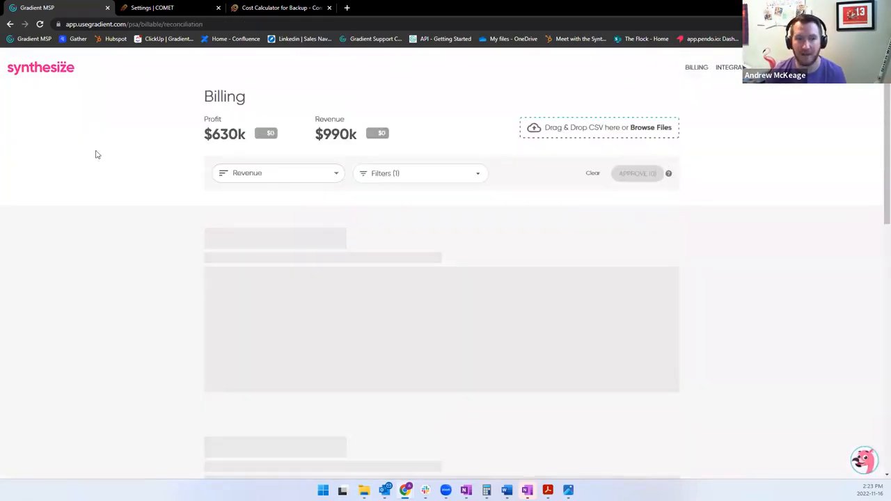
click(170, 7)
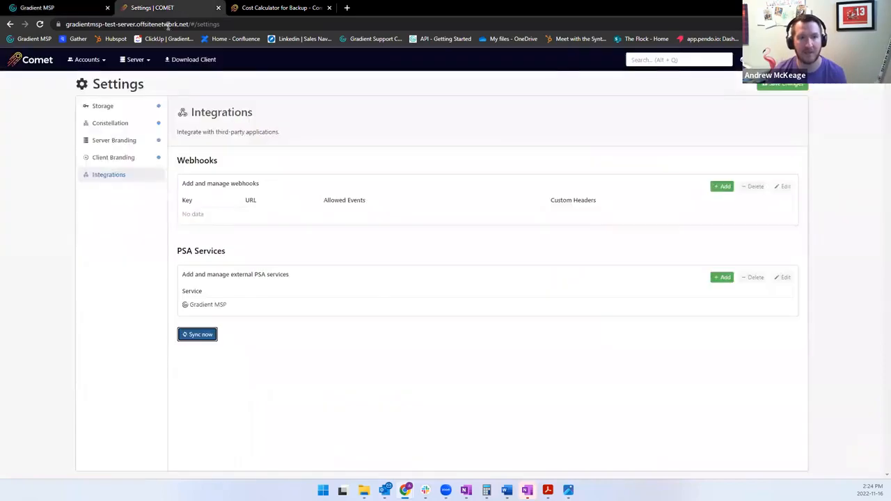
click(203, 337)
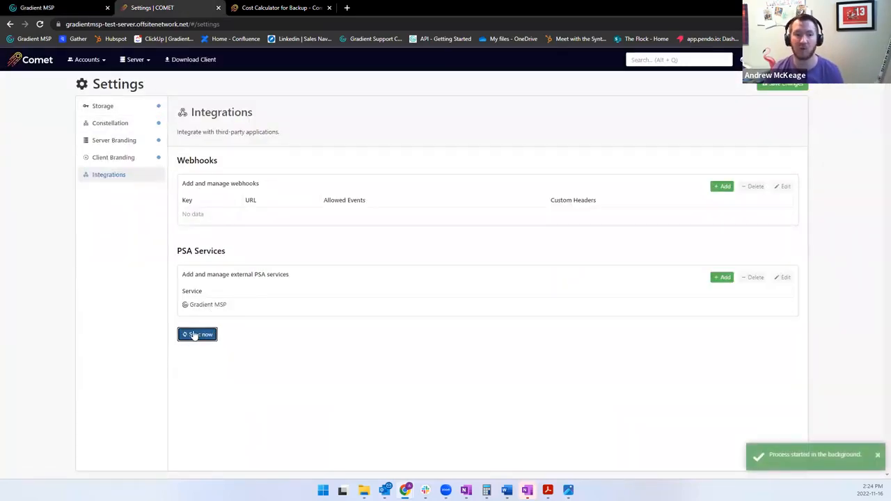
Return to Gradient MSP's Billing page, filter it by the Comet Backup vendor tag, and check the applied filter.
click(49, 8)
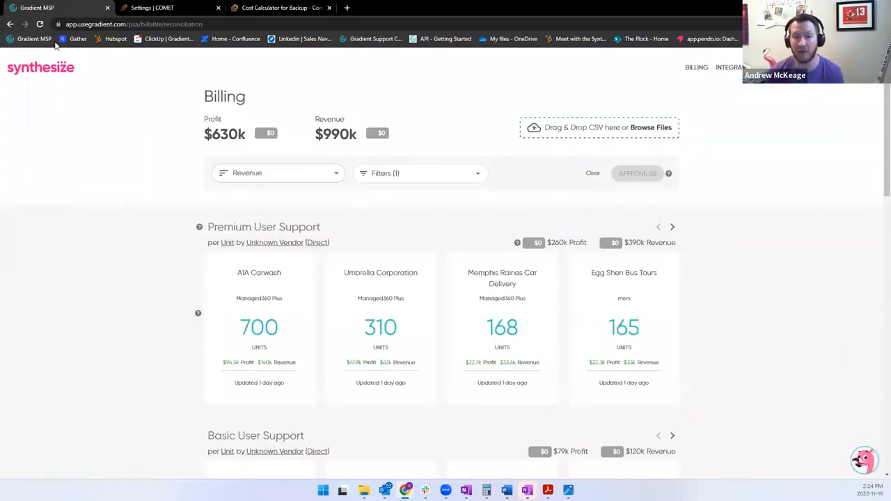
click(453, 174)
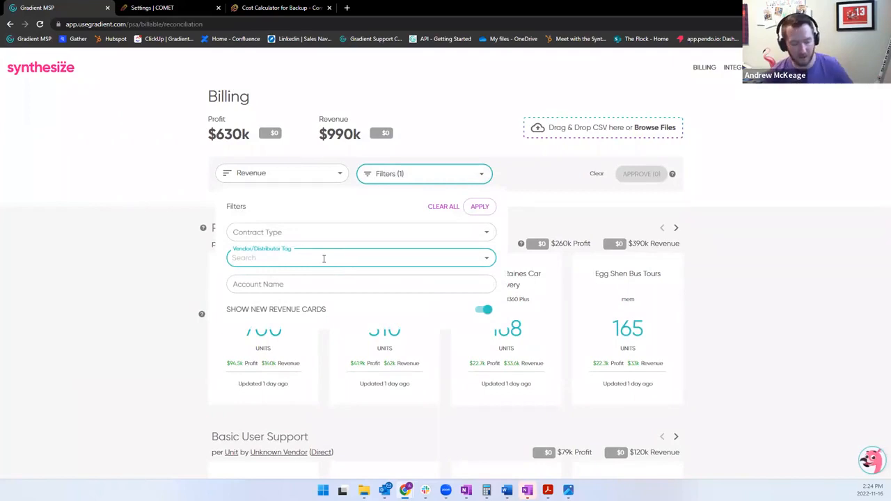
click(324, 258)
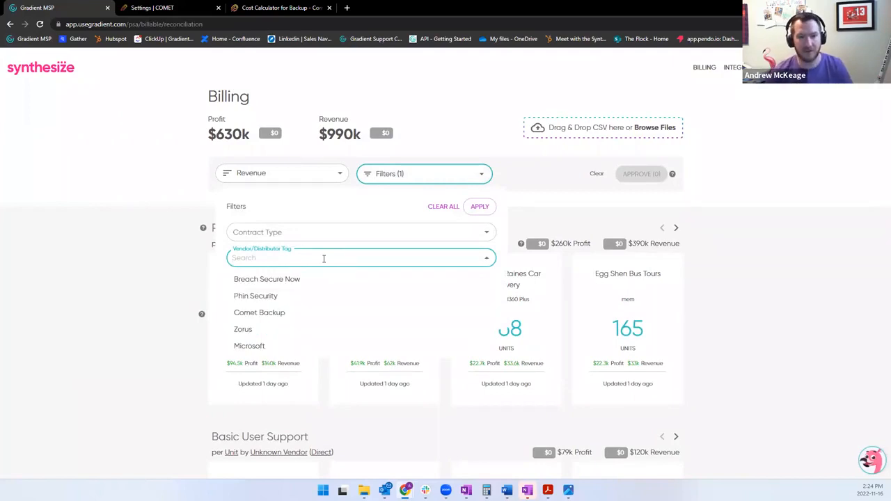
click(264, 313)
click(479, 207)
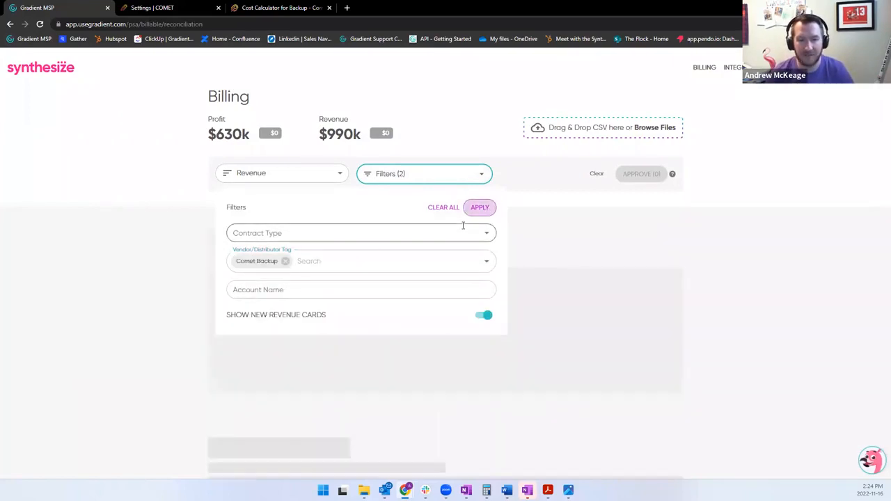
click(140, 250)
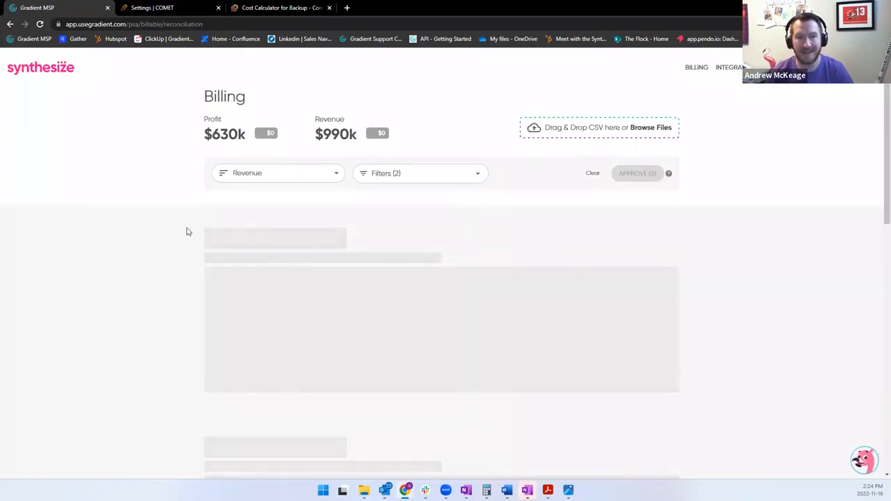
click(428, 173)
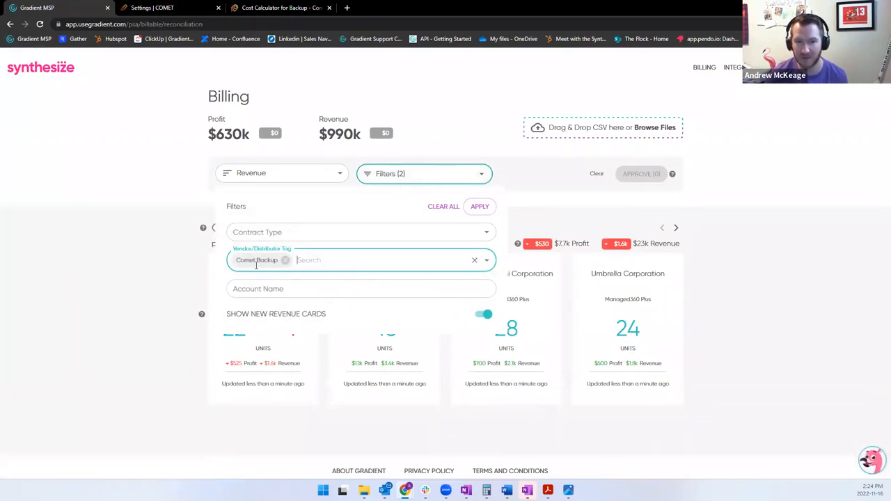
click(157, 261)
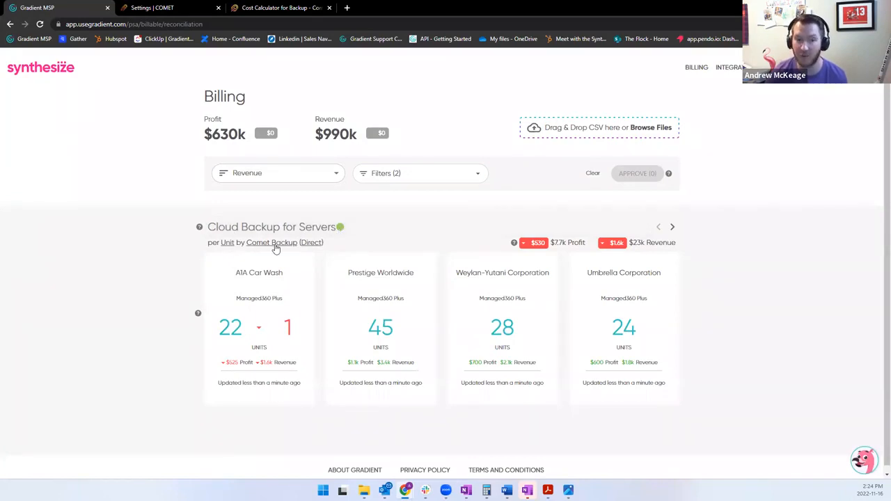
Try selecting the A1A Car Wash, Prestige Worldwide and Weylan-Yutani Corporation cards for approval, and clear the selection.
mouse_move(528, 334)
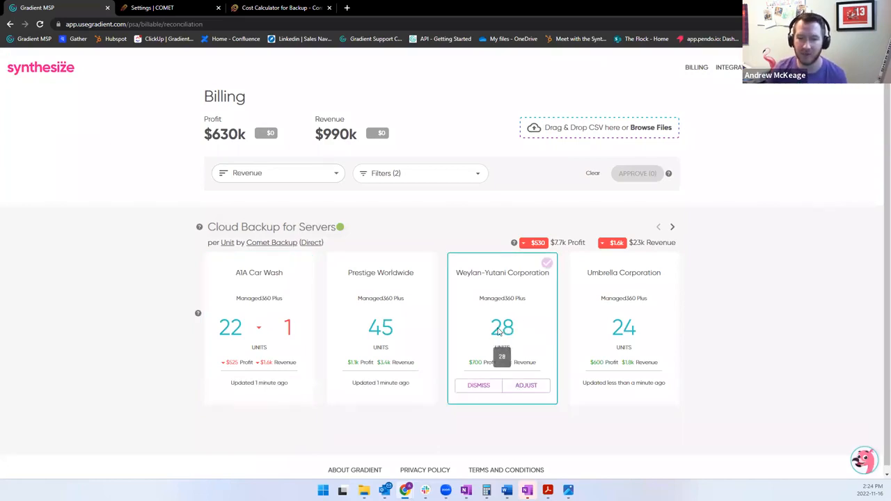
mouse_move(297, 275)
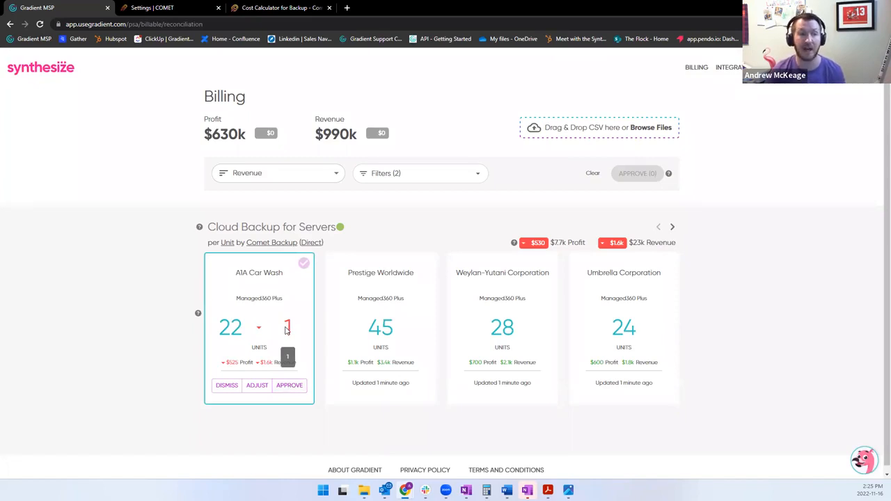
click(291, 389)
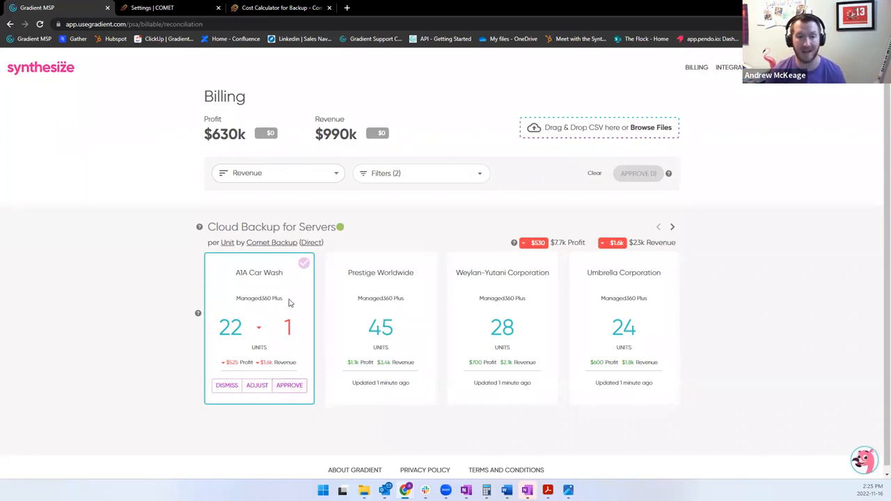
click(354, 306)
click(502, 320)
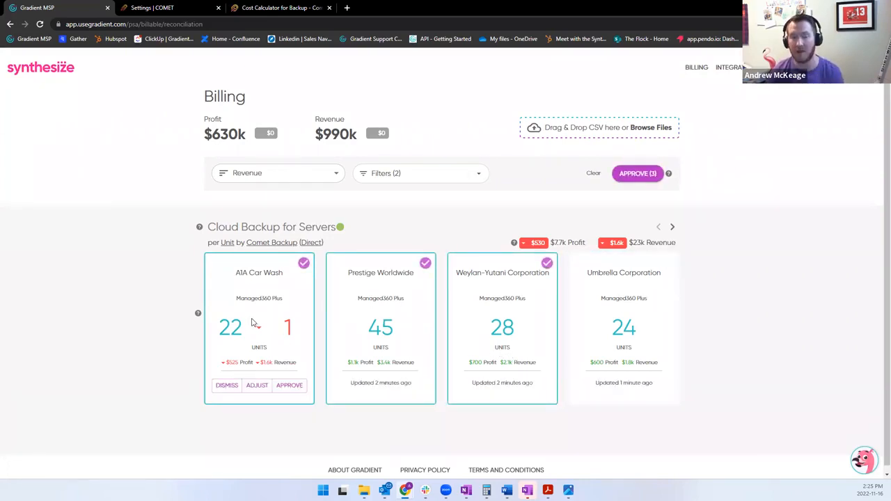
click(526, 289)
click(370, 283)
click(290, 284)
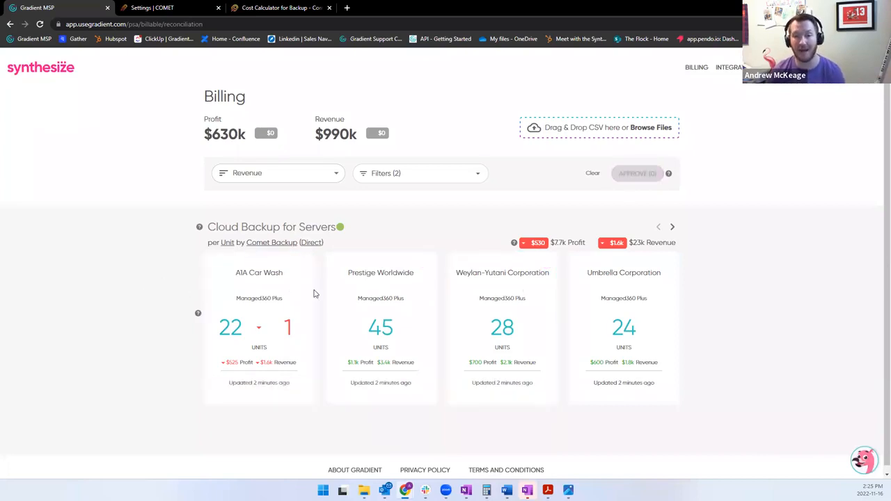
click(258, 314)
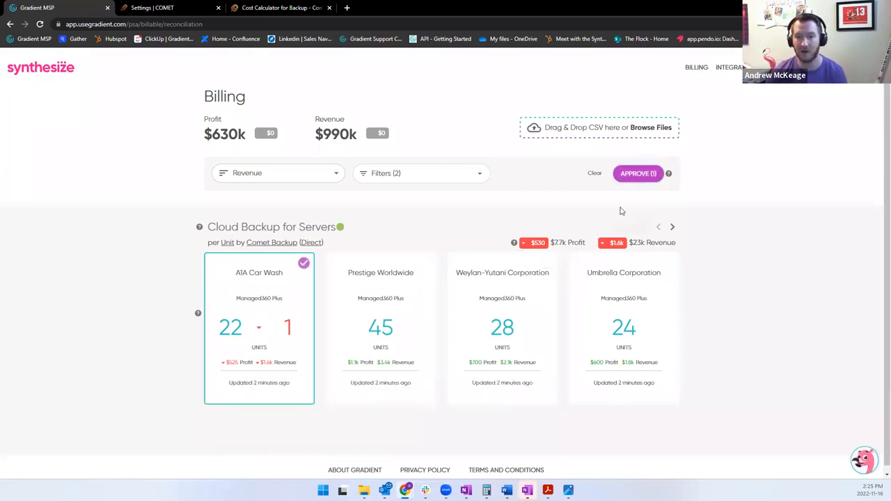
click(234, 309)
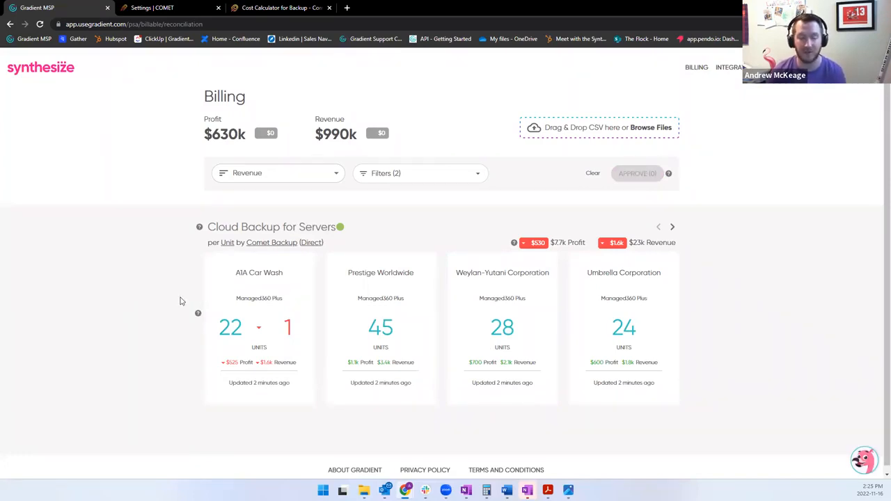
Open the quantity adjustment for A1A Car Wash's Cloud Backup for Servers and set the unit change to 0.
mouse_move(205, 310)
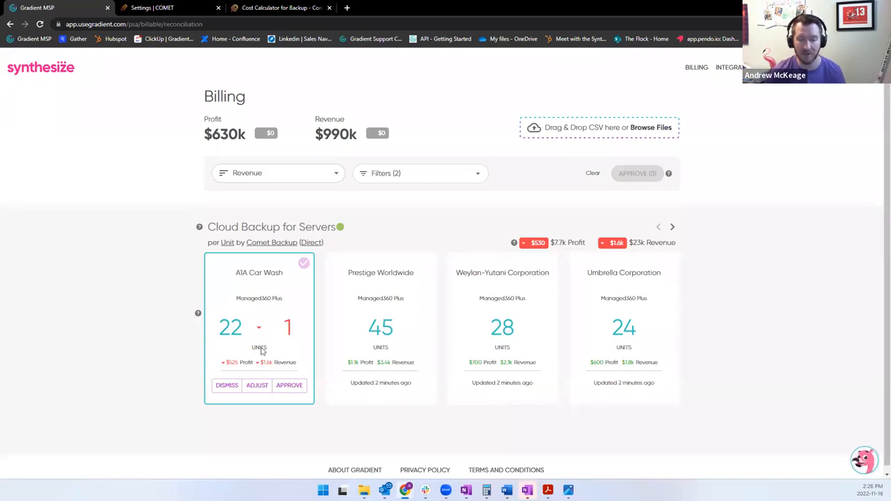
click(256, 386)
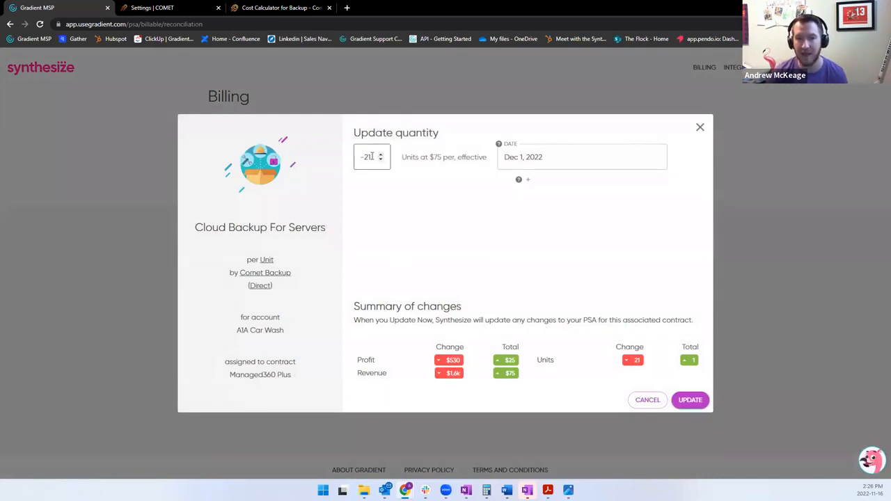
click(371, 156)
triple_click(380, 155)
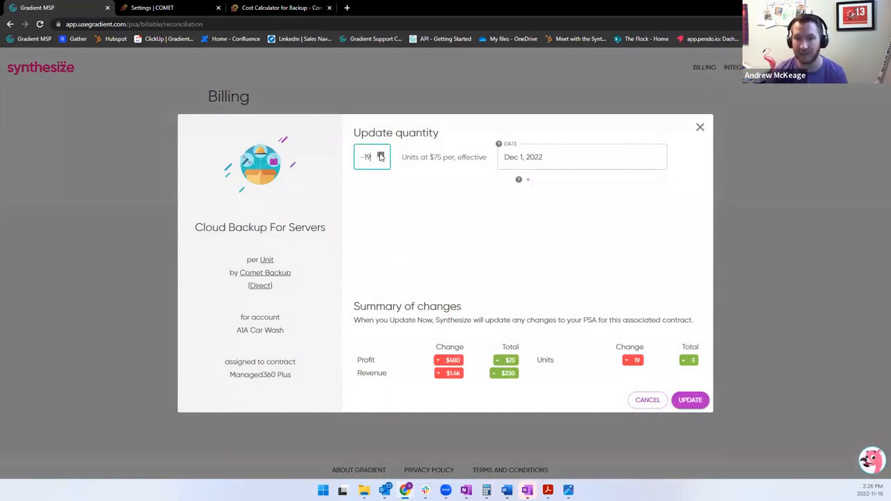
triple_click(381, 155)
triple_click(381, 155)
double_click(381, 155)
double_click(381, 155)
double_click(381, 155)
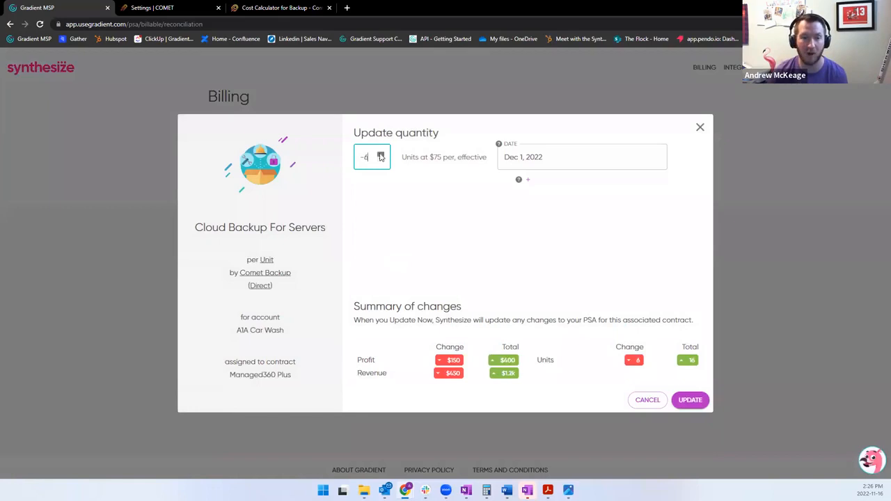
double_click(381, 155)
double_click(381, 155)
double_click(381, 156)
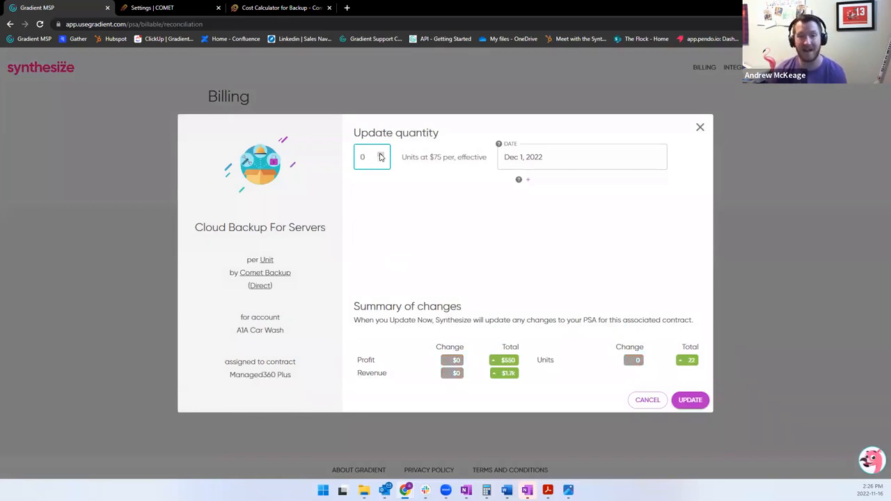
Try a unit change of 3, view the effective date choices, and discard the quantity adjustment.
triple_click(380, 155)
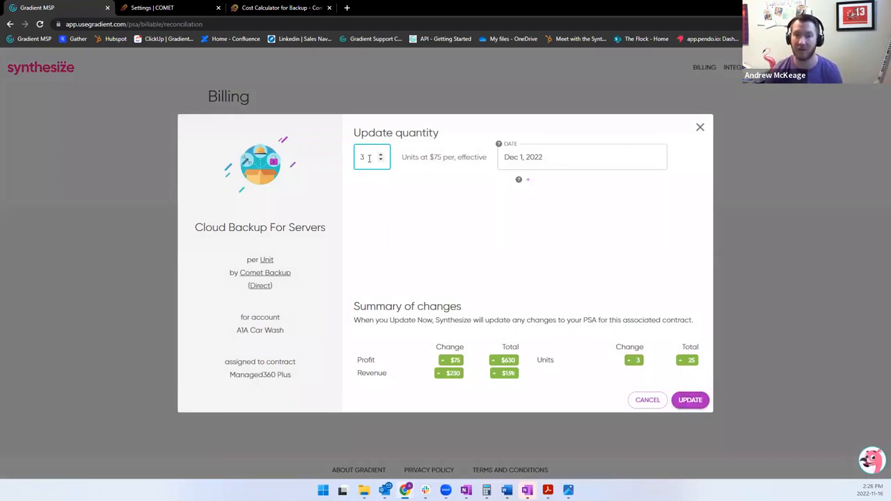
click(603, 161)
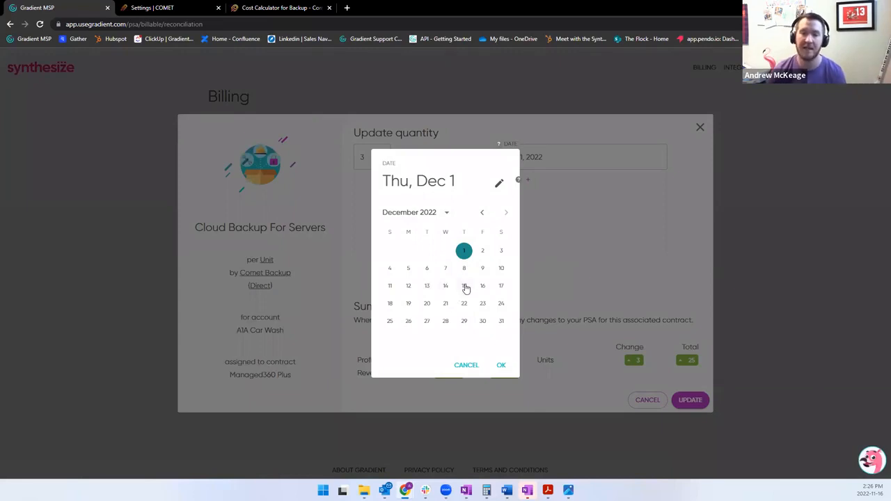
click(658, 237)
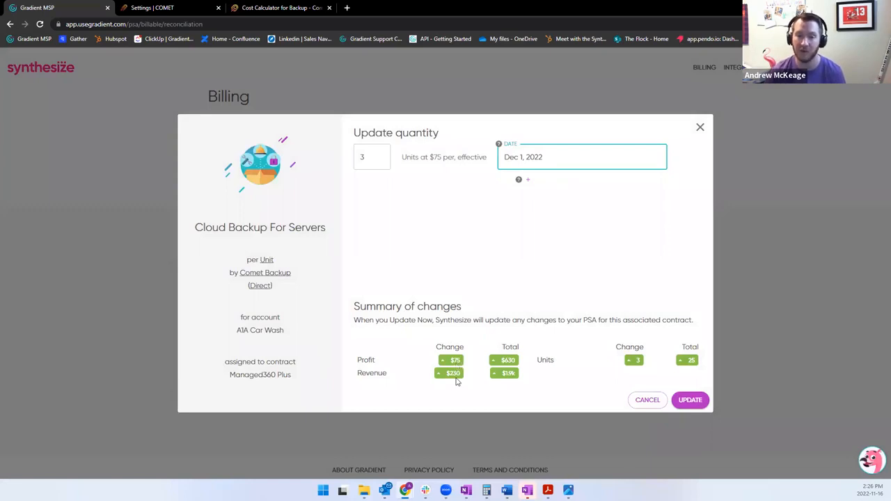
click(700, 127)
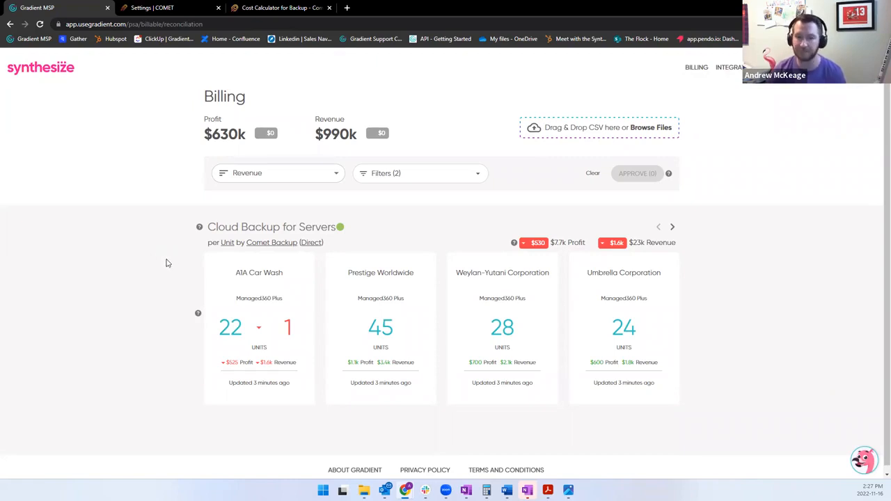
Switch to the Photos window showing image (4).png and maximize it to examine the "Backup failed" ticket screenshot.
mouse_move(309, 279)
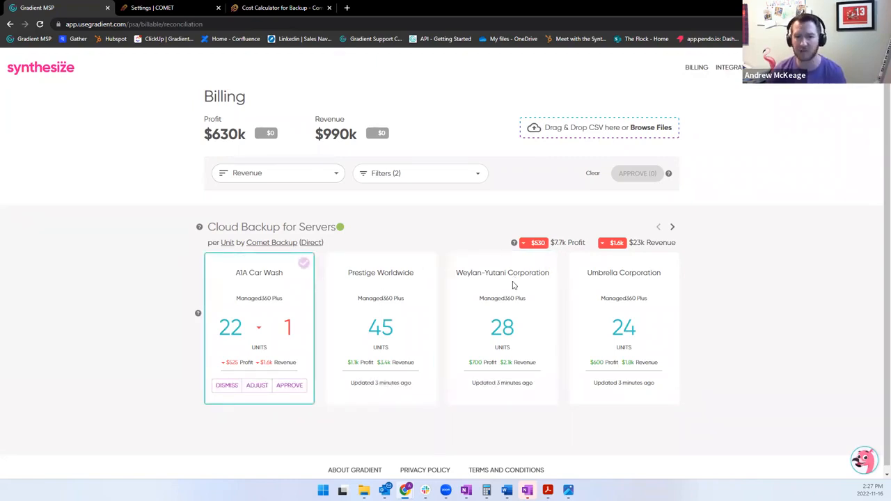
mouse_move(529, 286)
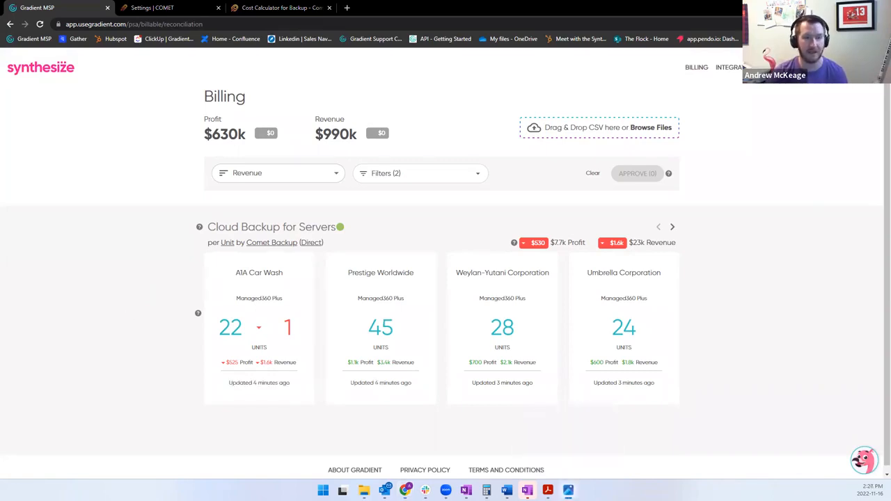
click(569, 490)
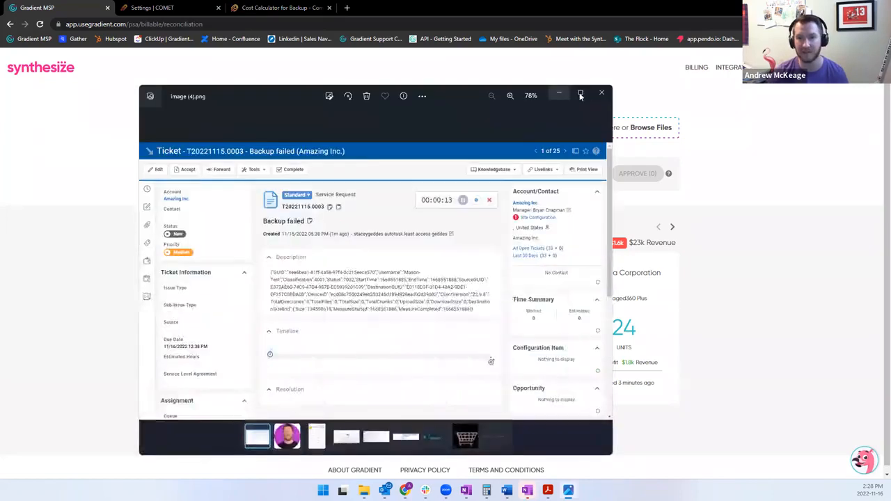
click(581, 94)
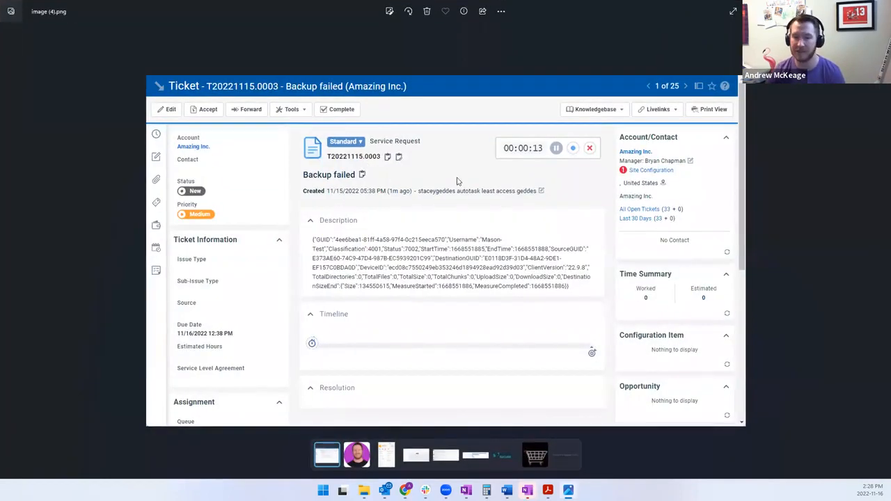